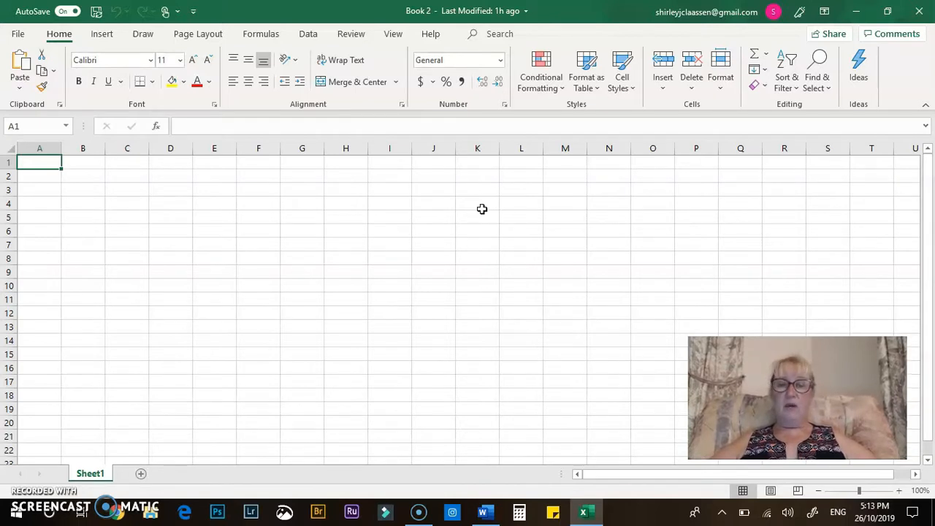
Rename the Sheet1 worksheet to "Raw Data Continuous" and dismiss the automatic saving notice.
{"action": "left_click", "coordinate": [32, 508]}
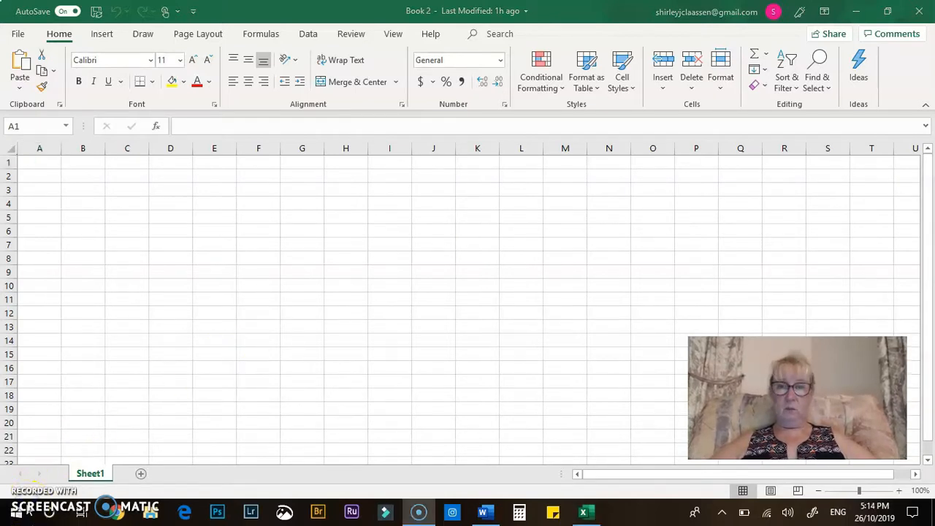
{"action": "left_click", "coordinate": [101, 477]}
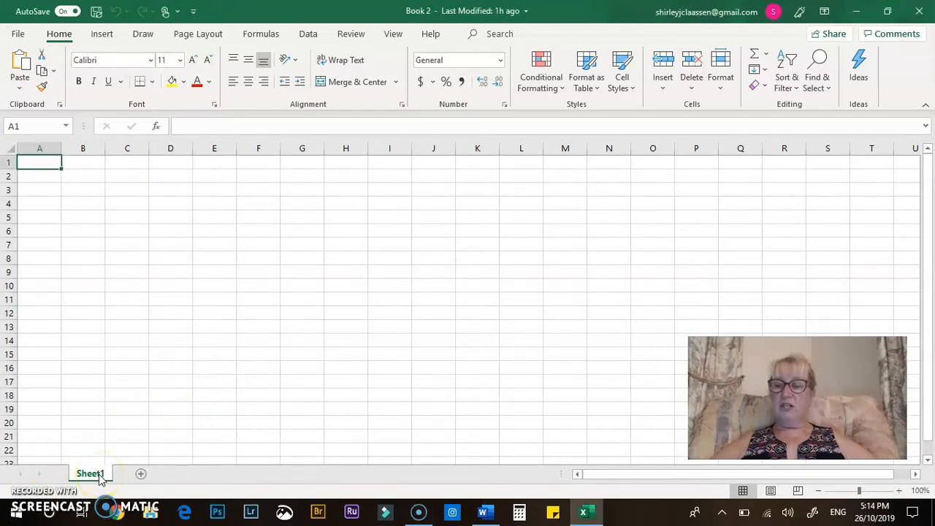
{"action": "right_click", "coordinate": [97, 475]}
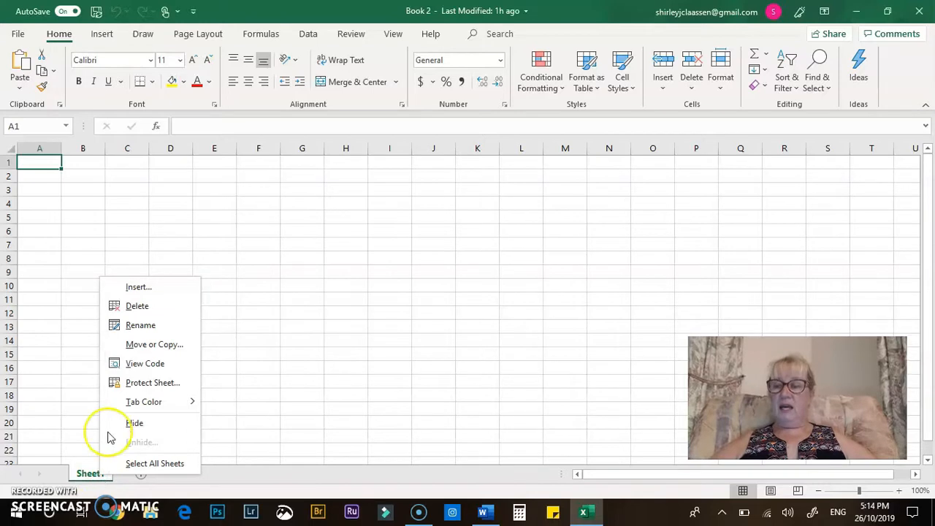
{"action": "left_click", "coordinate": [139, 326]}
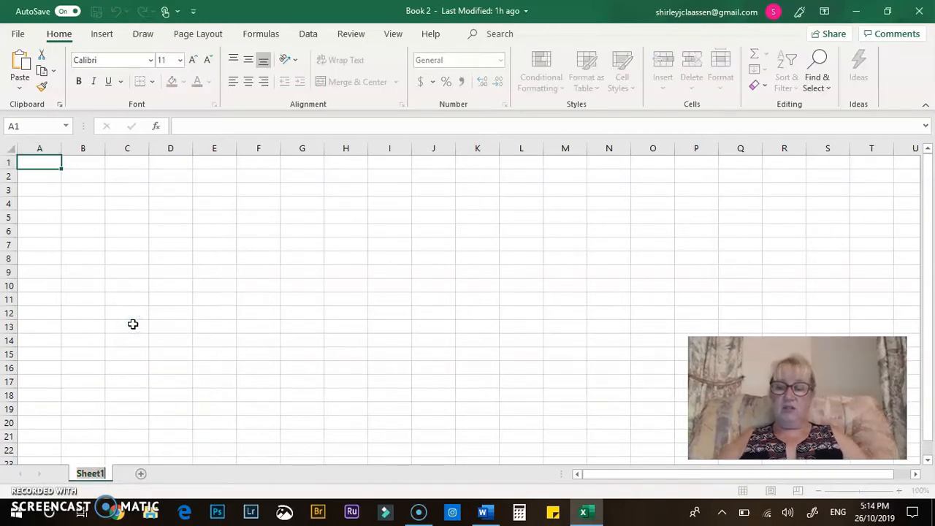
{"action": "type", "text": "Raw"}
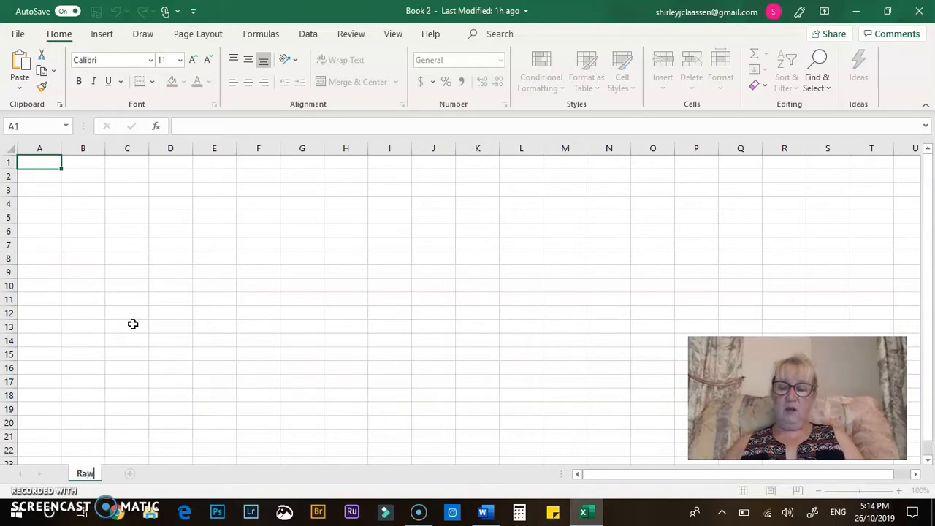
{"action": "type", "text": " Data"}
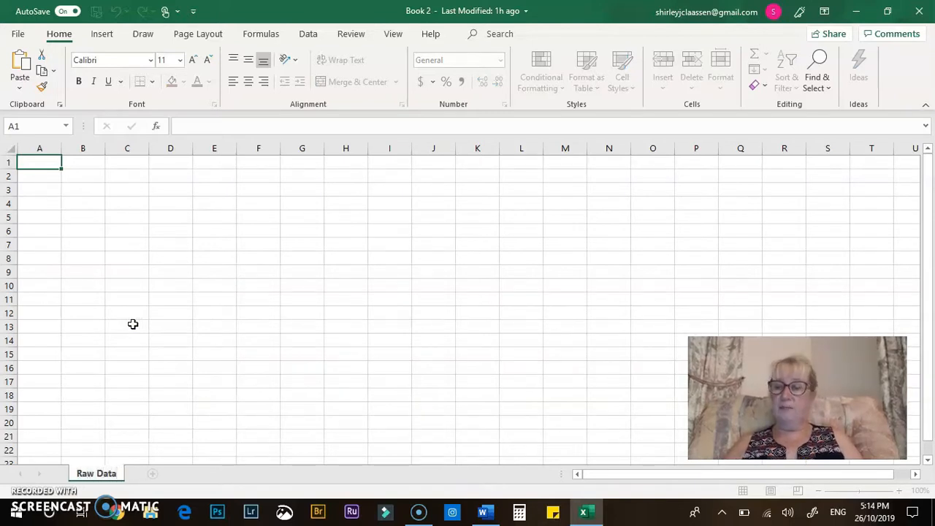
{"action": "type", "text": " C"}
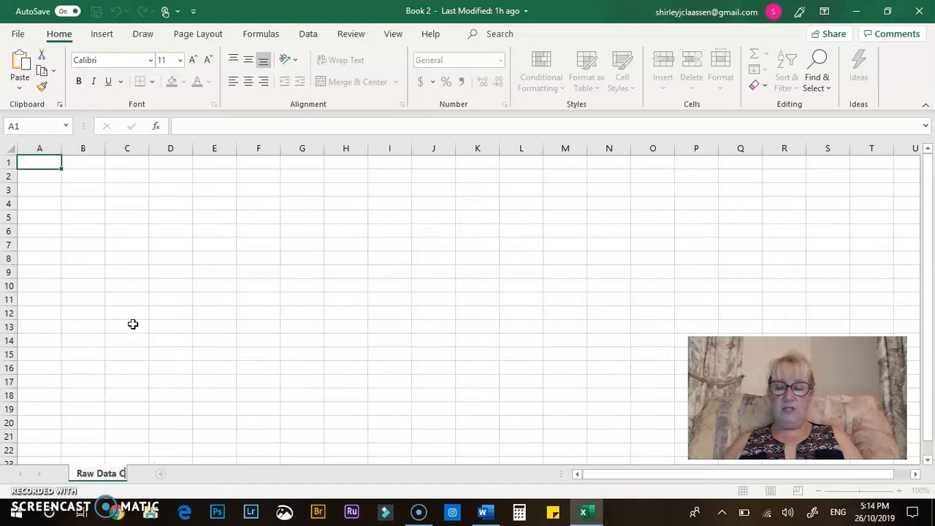
{"action": "type", "text": "ontinuo"}
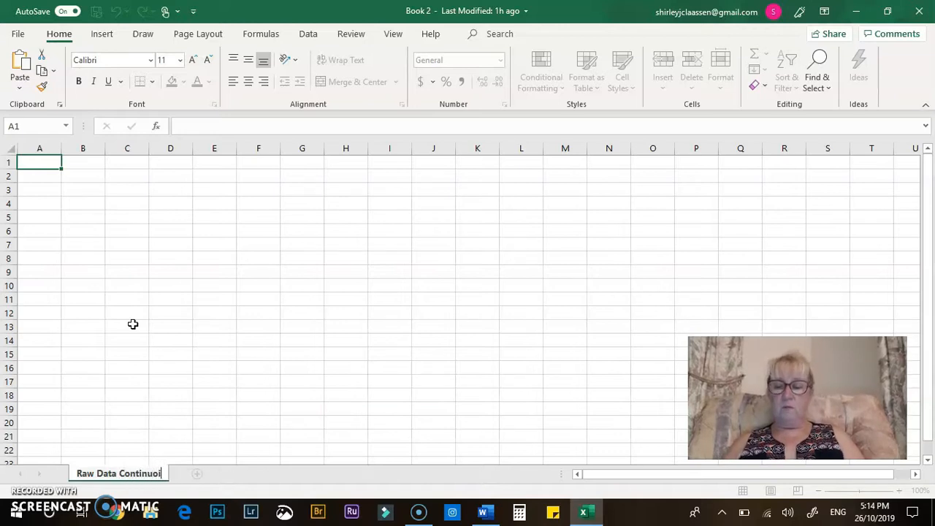
{"action": "type", "text": "i"}
{"action": "key", "text": "BackSpace"}
{"action": "type", "text": "s"}
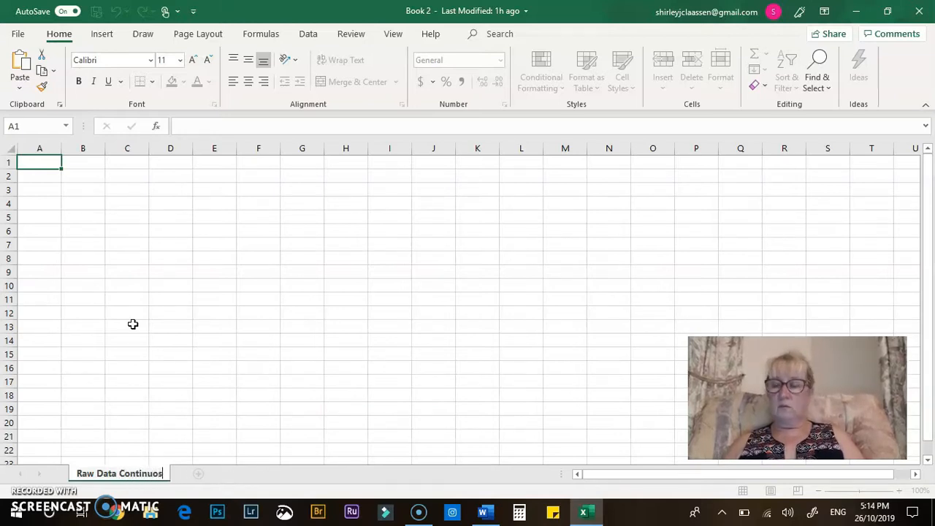
{"action": "key", "text": "BackSpace"}
{"action": "type", "text": "us"}
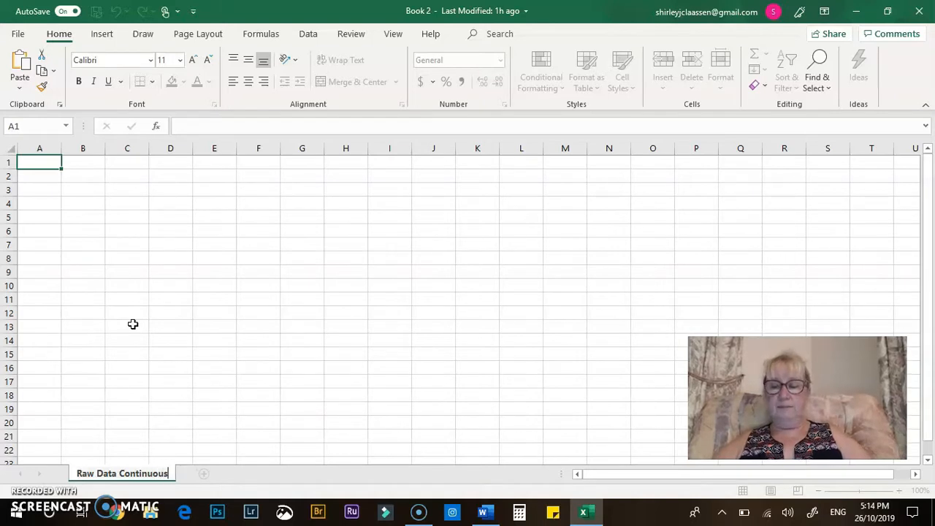
{"action": "left_click", "coordinate": [174, 397]}
{"action": "left_click", "coordinate": [211, 423]}
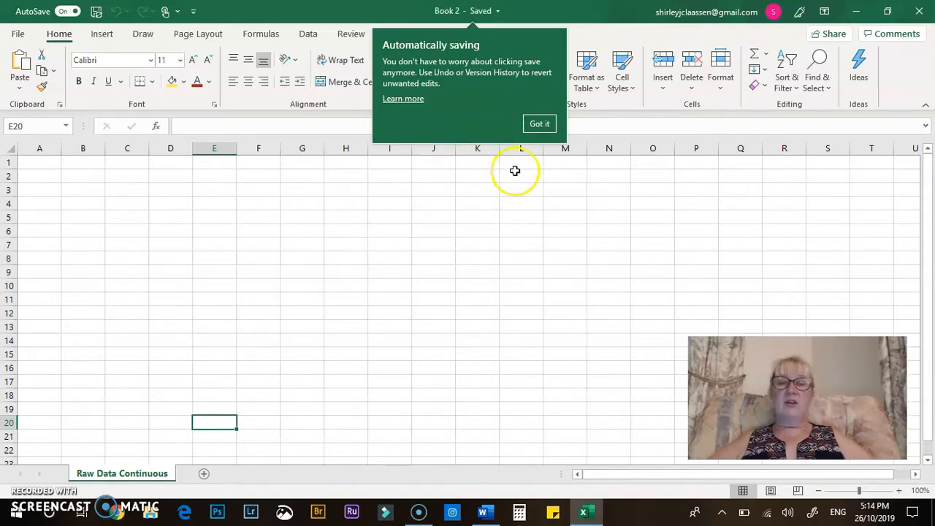
{"action": "left_click", "coordinate": [540, 126]}
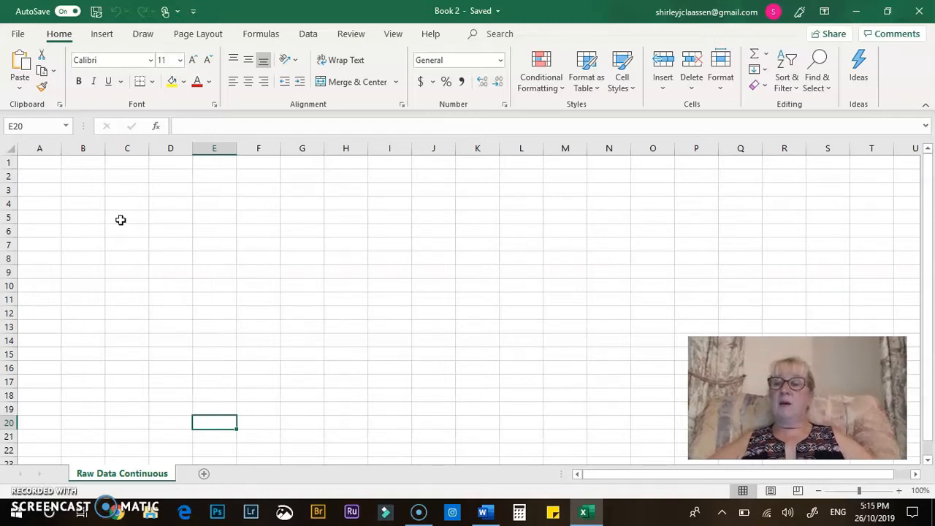
Enter the title "The effect of temperture on the concetration of DO in Emerald Lakes Pond water." in cell B2.
{"action": "left_click", "coordinate": [76, 176]}
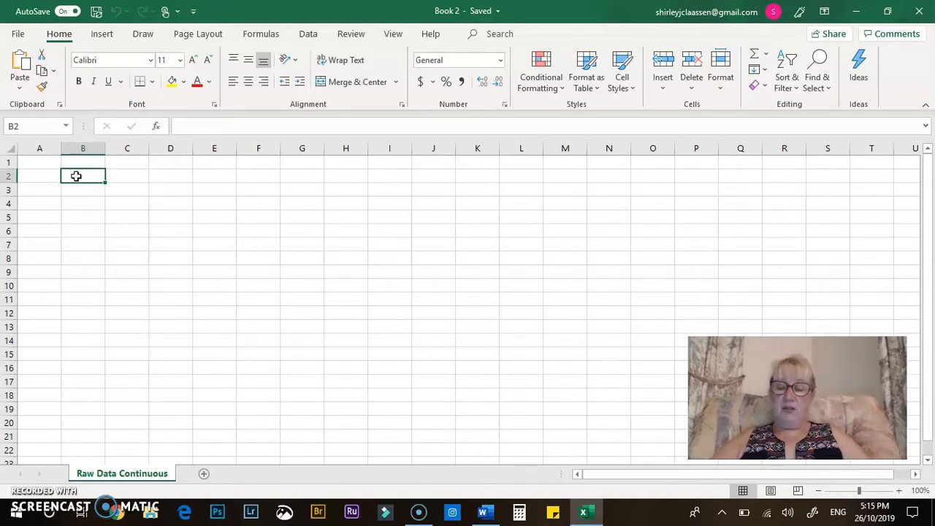
{"action": "type", "text": "The e"}
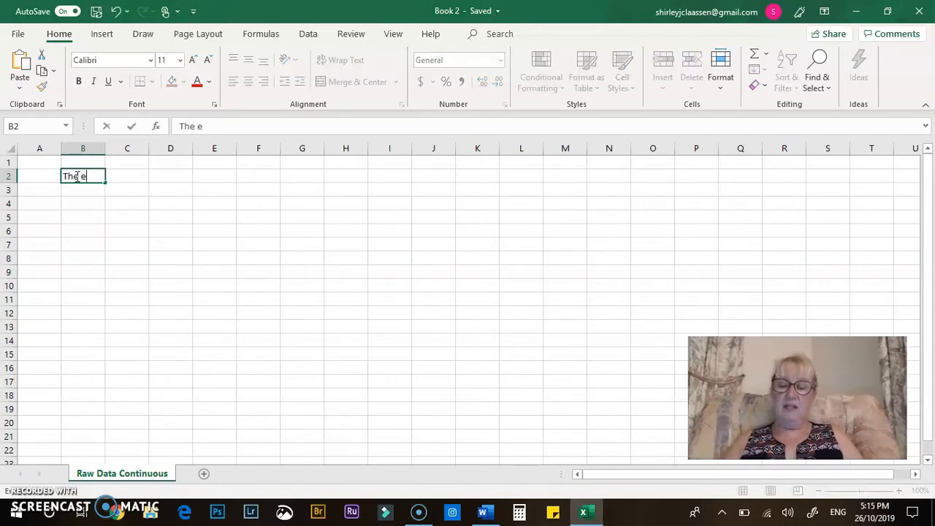
{"action": "type", "text": "ffect of tempertu"}
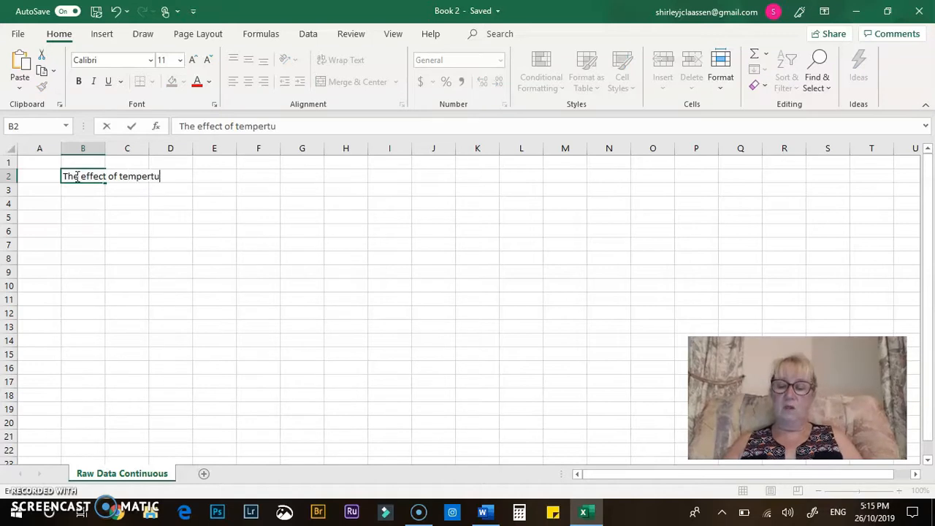
{"action": "type", "text": "re on theconcetraion"}
{"action": "key", "text": "BackSpace"}
{"action": "key", "text": "BackSpace"}
{"action": "key", "text": "BackSpace"}
{"action": "type", "text": "tion of DO in "}
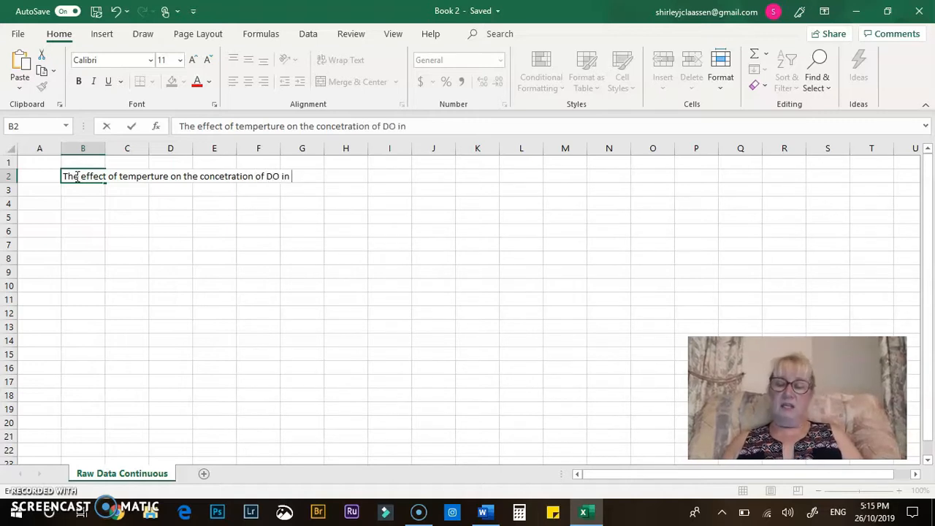
{"action": "type", "text": "Emerald Lakes Pond water."}
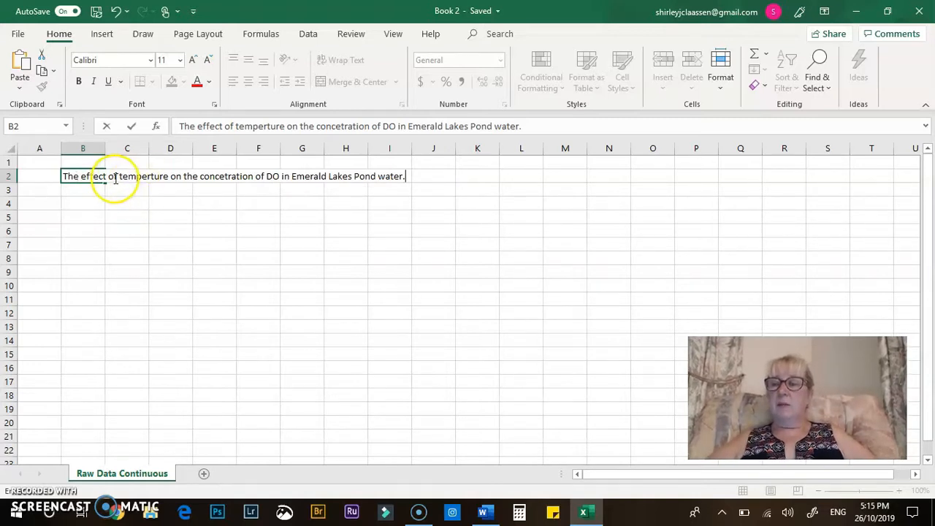
Correct the spelling of "concentration" and "temperature" in the B2 title.
{"action": "left_click_drag", "start_coordinate": [119, 177], "coordinate": [171, 177]}
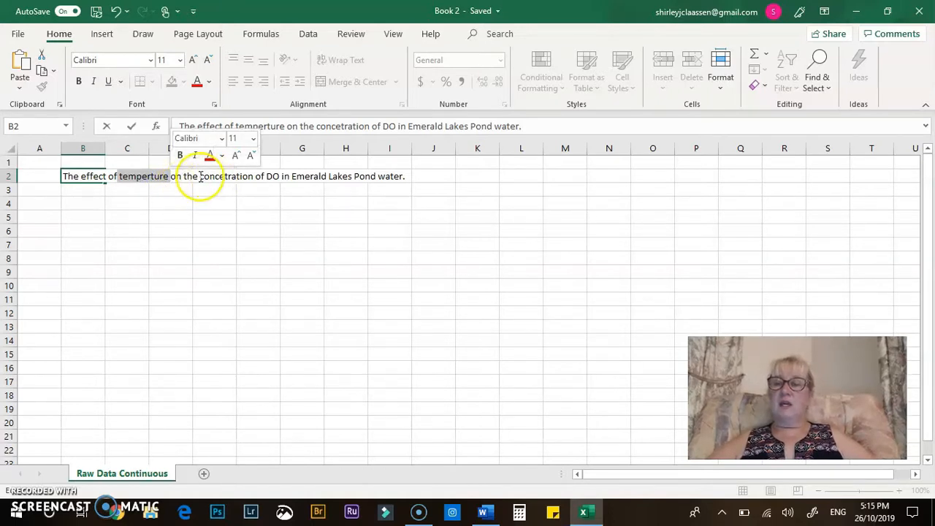
{"action": "left_click_drag", "start_coordinate": [199, 177], "coordinate": [278, 182]}
{"action": "left_click", "coordinate": [341, 126]}
{"action": "type", "text": "n"}
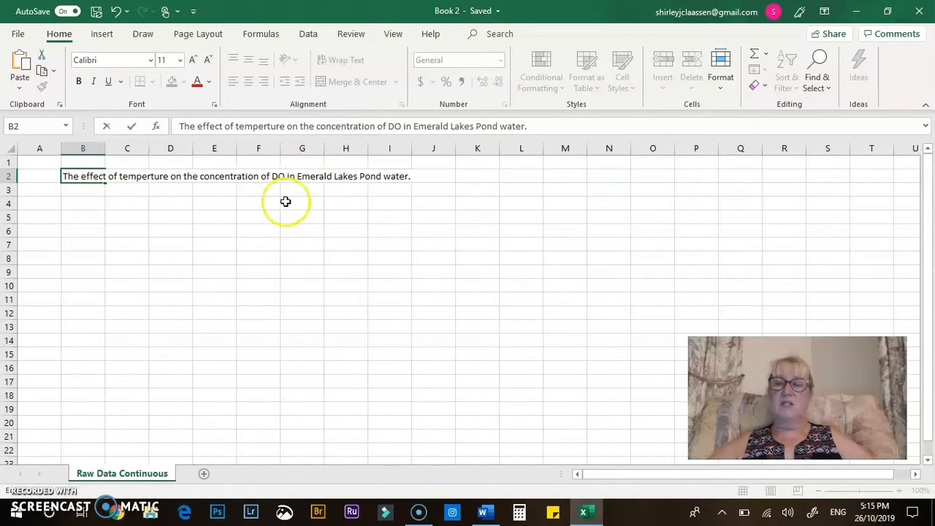
{"action": "left_click", "coordinate": [303, 177]}
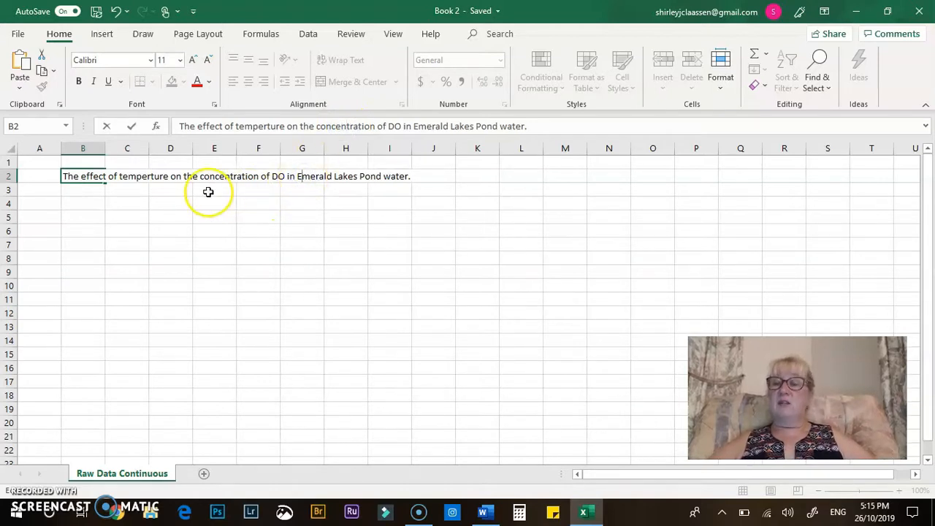
{"action": "left_click", "coordinate": [87, 180]}
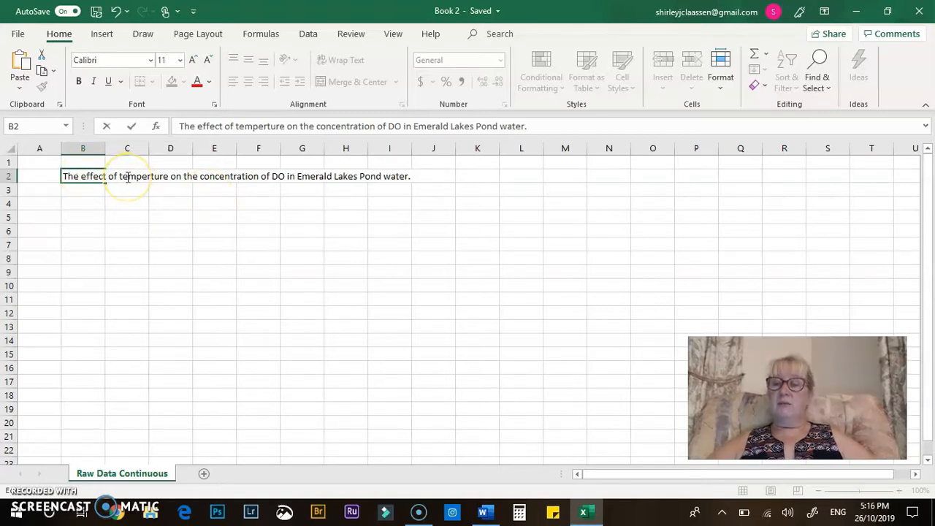
{"action": "left_click", "coordinate": [151, 176]}
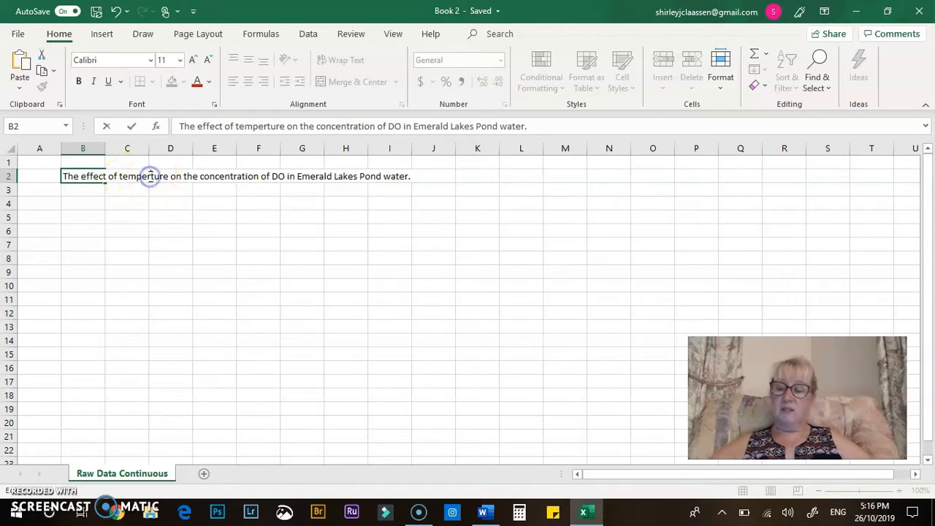
{"action": "type", "text": "a"}
Insert an opening parenthesis and a superscript "o" as degree sign after "temperature" in the B2 title.
{"action": "left_click", "coordinate": [173, 176]}
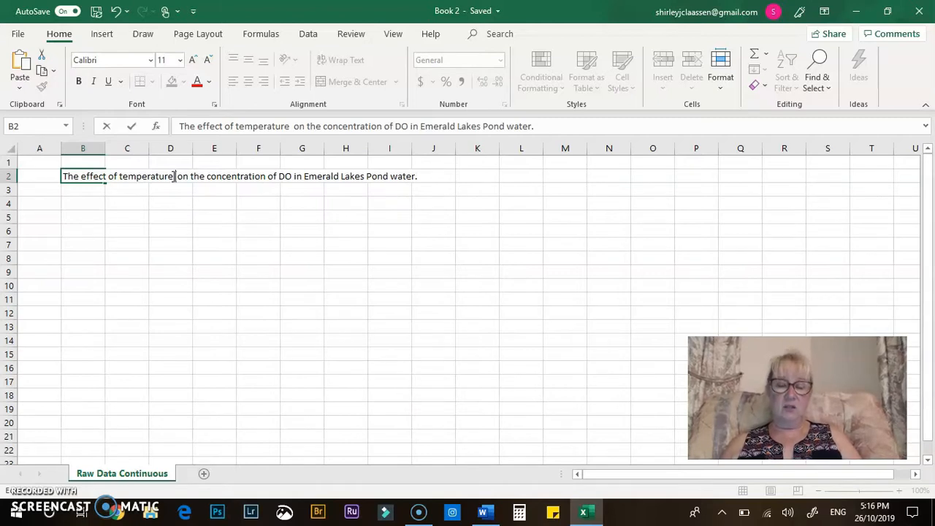
{"action": "type", "text": "("}
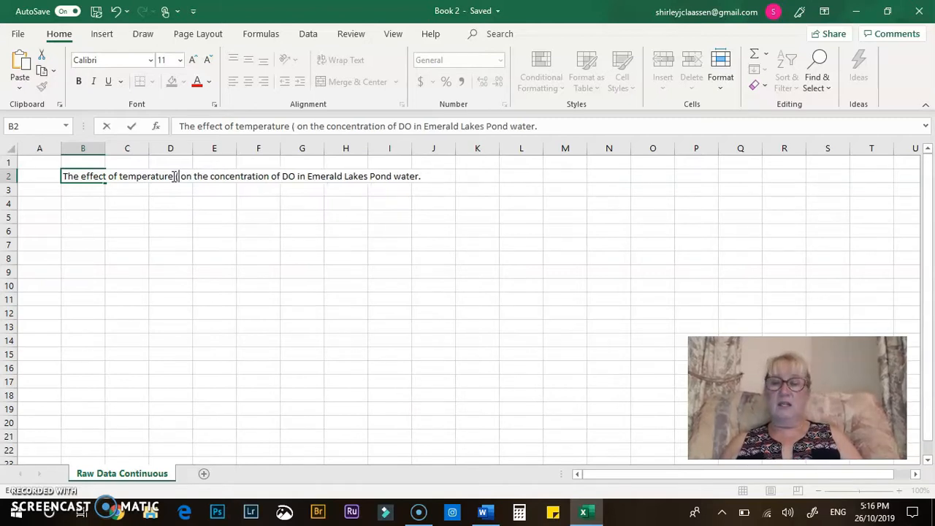
{"action": "left_click", "coordinate": [212, 105]}
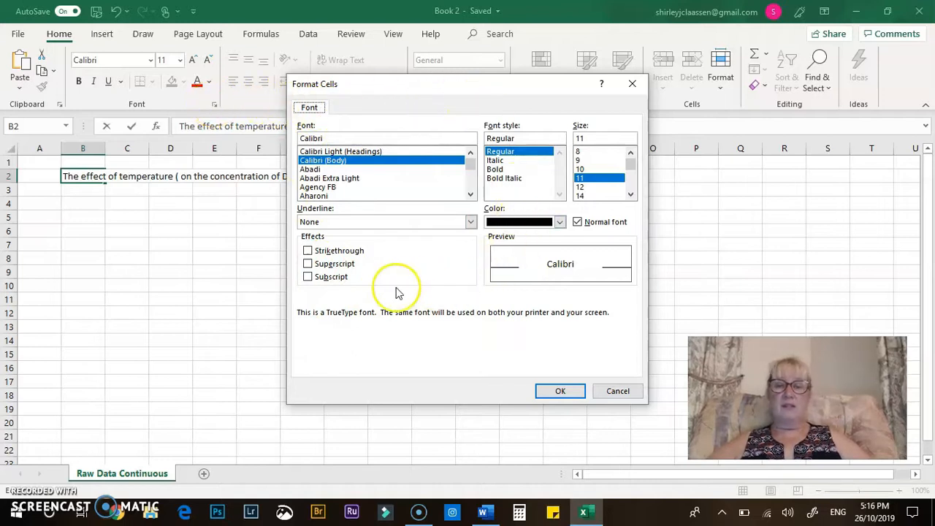
{"action": "left_click", "coordinate": [308, 265]}
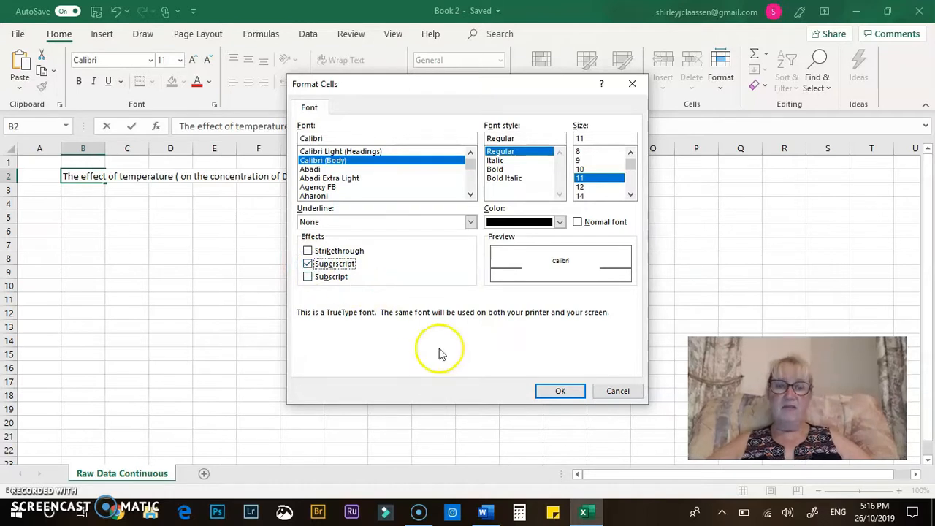
{"action": "left_click", "coordinate": [559, 391]}
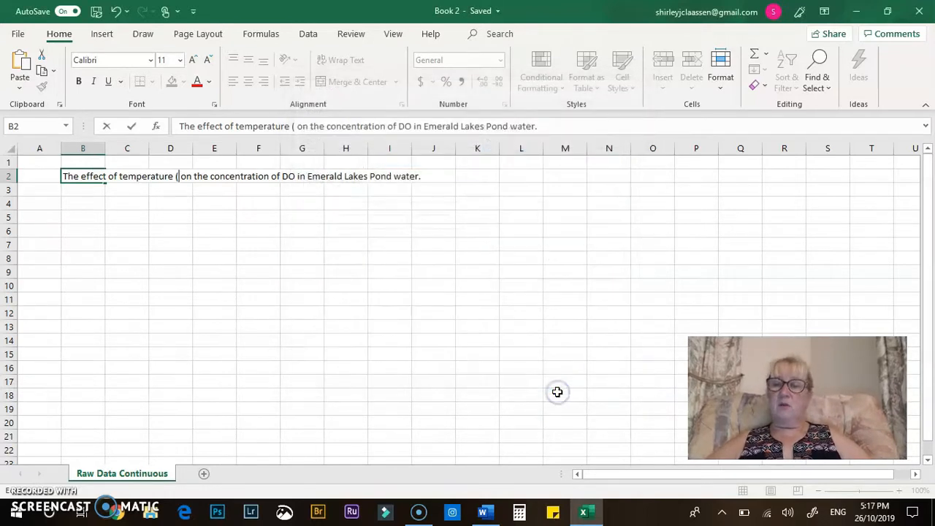
{"action": "type", "text": "o"}
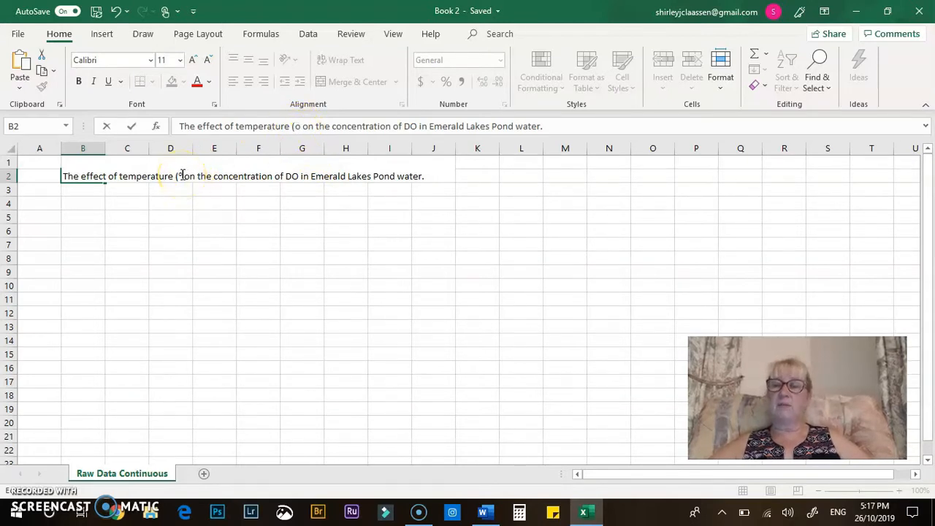
Turn off superscript, complete the temperature unit with "C)" and commit the B2 title.
{"action": "left_click", "coordinate": [214, 104]}
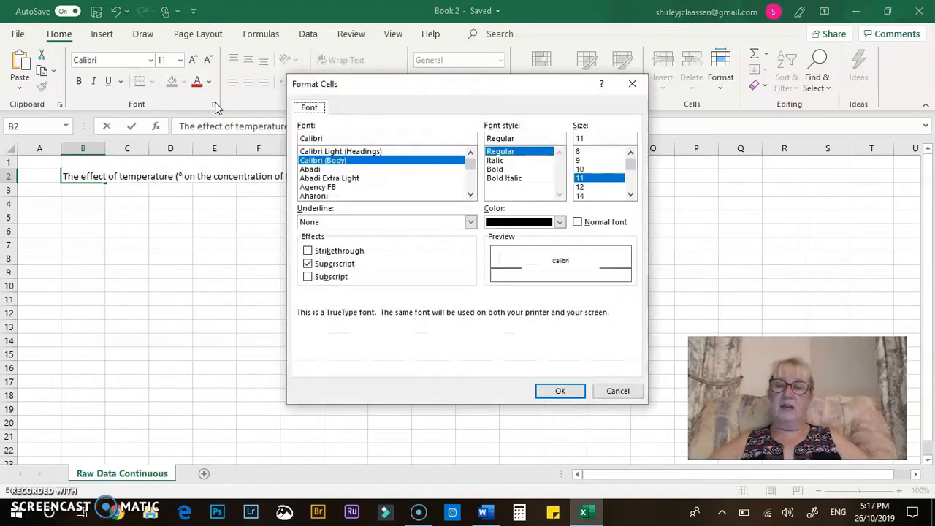
{"action": "left_click", "coordinate": [308, 263]}
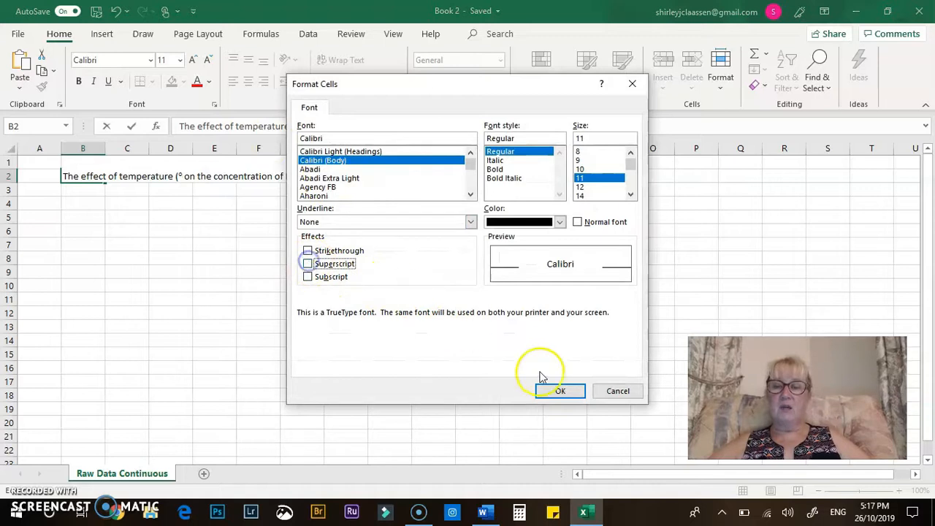
{"action": "left_click", "coordinate": [555, 390]}
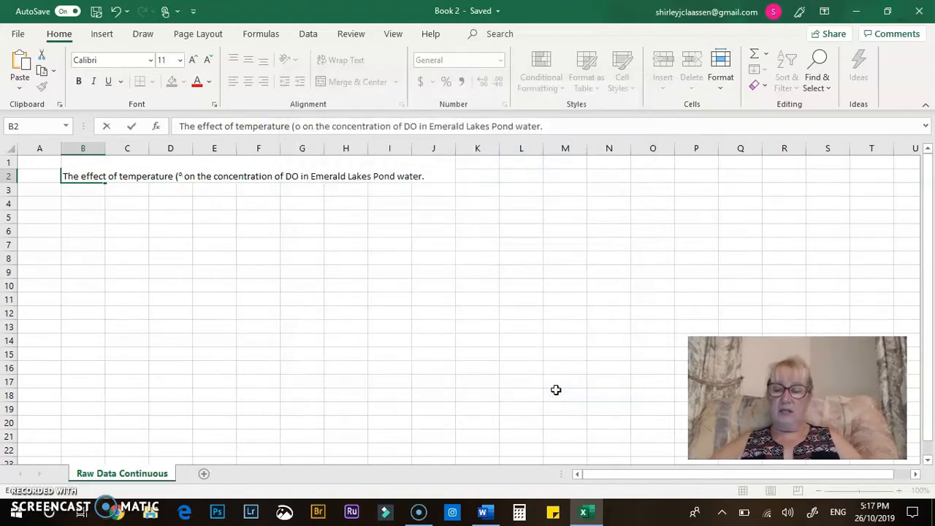
{"action": "type", "text": ")"}
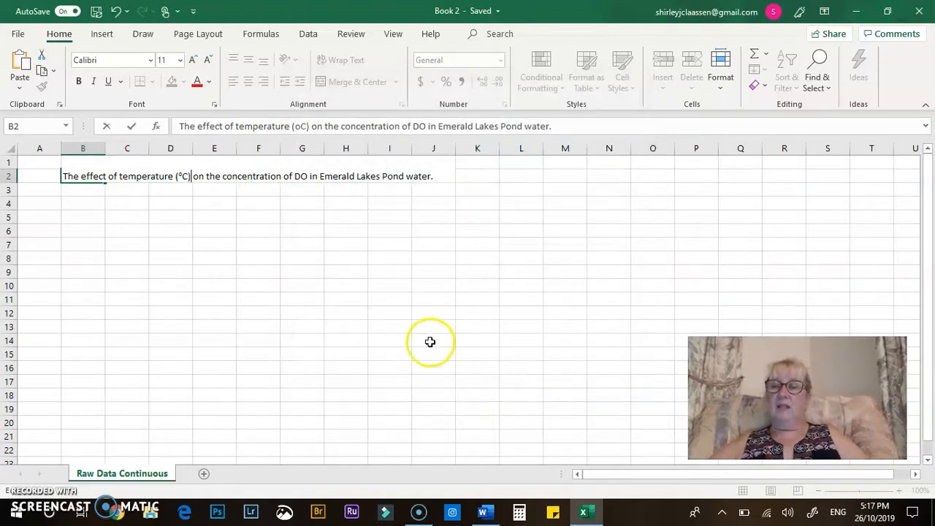
{"action": "key", "text": "Return"}
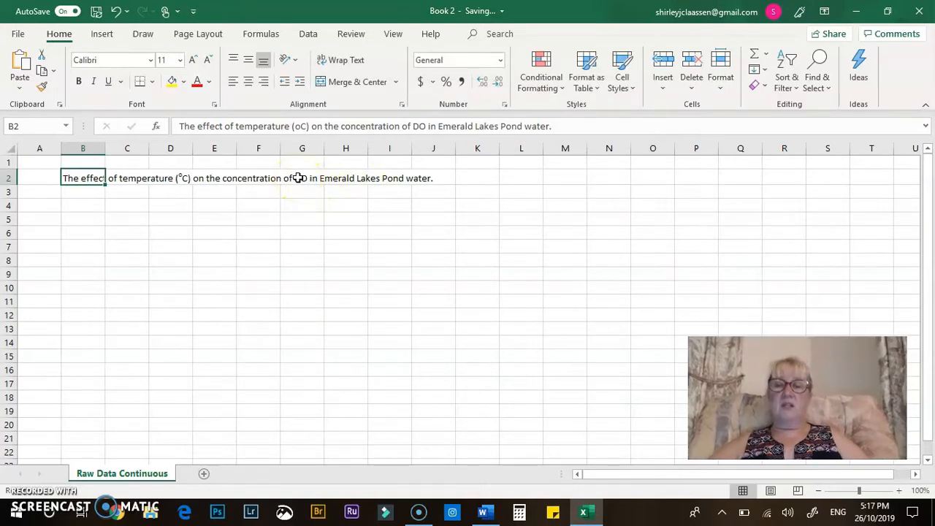
Insert the unit "(mg/L)" after "DO" in the B2 title and commit the change.
{"action": "left_click", "coordinate": [428, 126]}
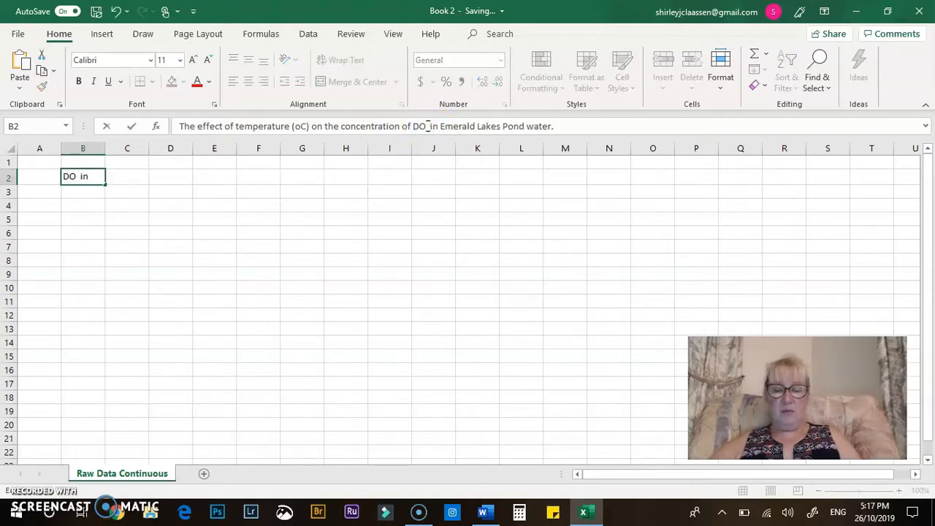
{"action": "type", "text": "(mg"}
{"action": "type", "text": "/L"}
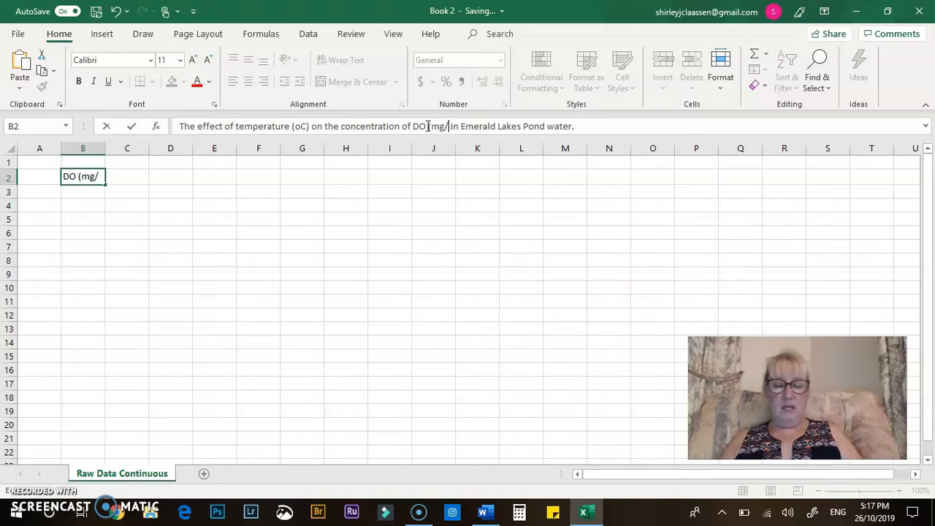
{"action": "type", "text": ")"}
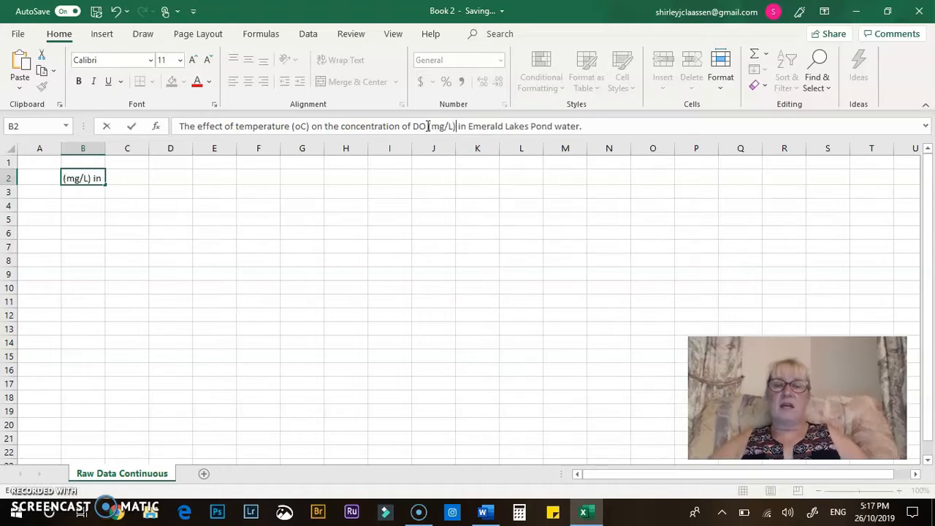
{"action": "left_click", "coordinate": [347, 211]}
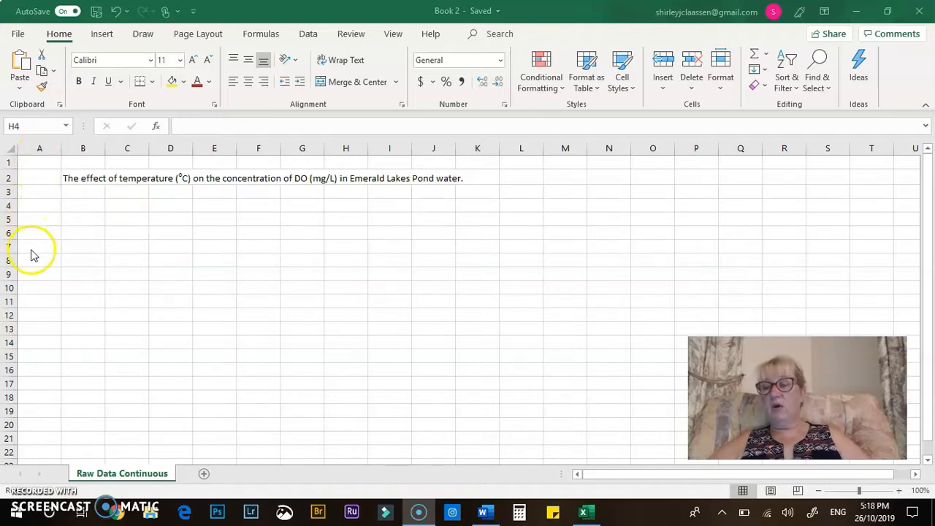
Enter the column heading "Temperature" in cell C6.
{"action": "left_click", "coordinate": [131, 234]}
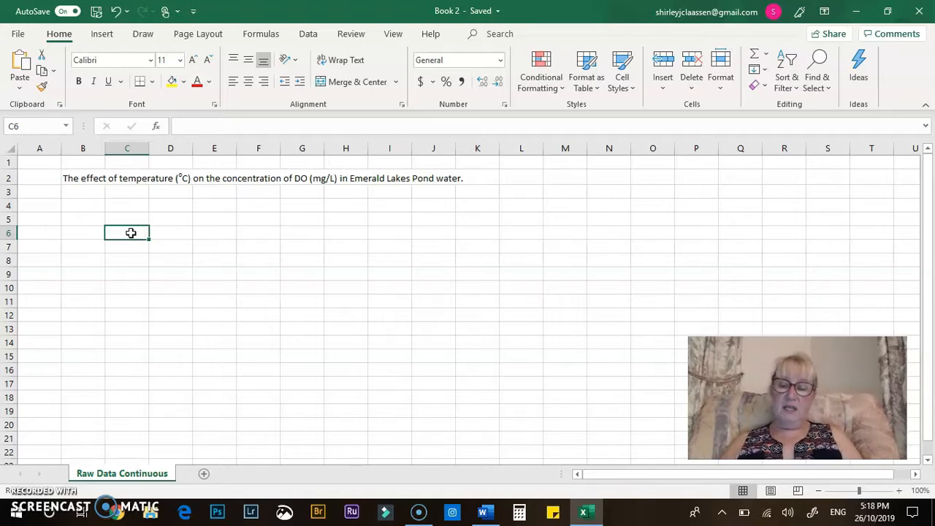
{"action": "type", "text": "Temperat"}
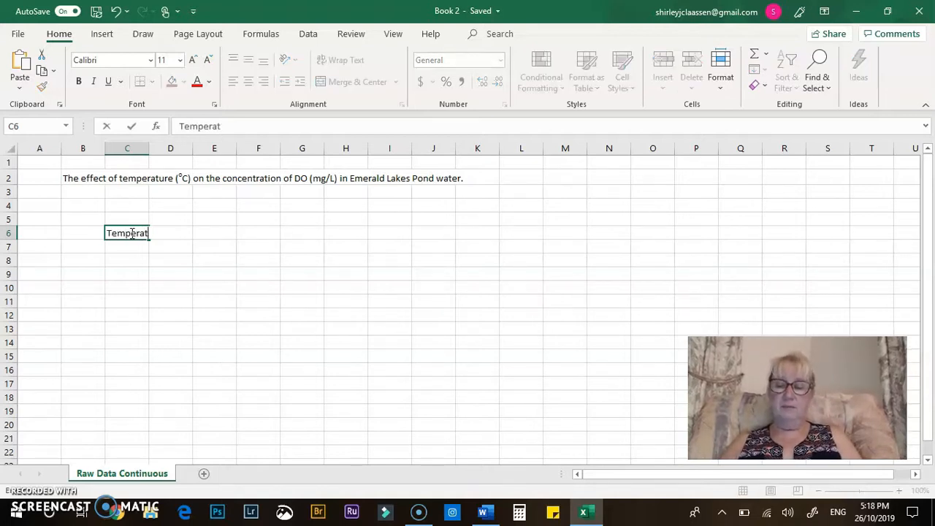
{"action": "type", "text": "ure"}
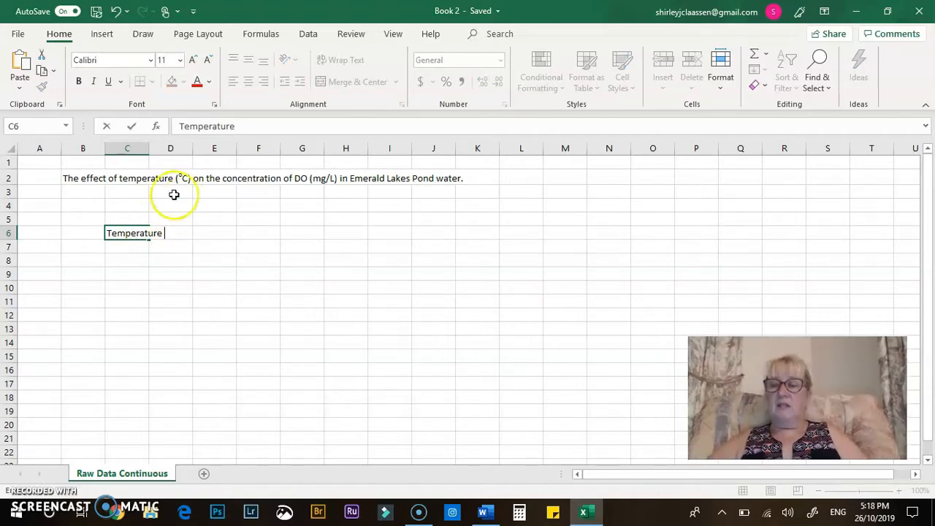
Copy the unit "(oC)" from the B2 title and append it to the "Temperature" heading in C6.
{"action": "left_click", "coordinate": [89, 180]}
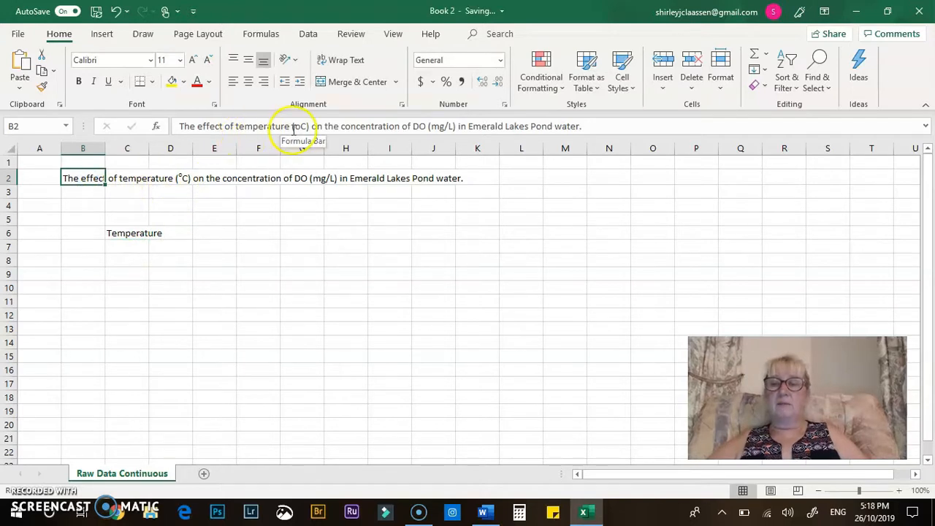
{"action": "left_click_drag", "start_coordinate": [293, 128], "coordinate": [313, 127]}
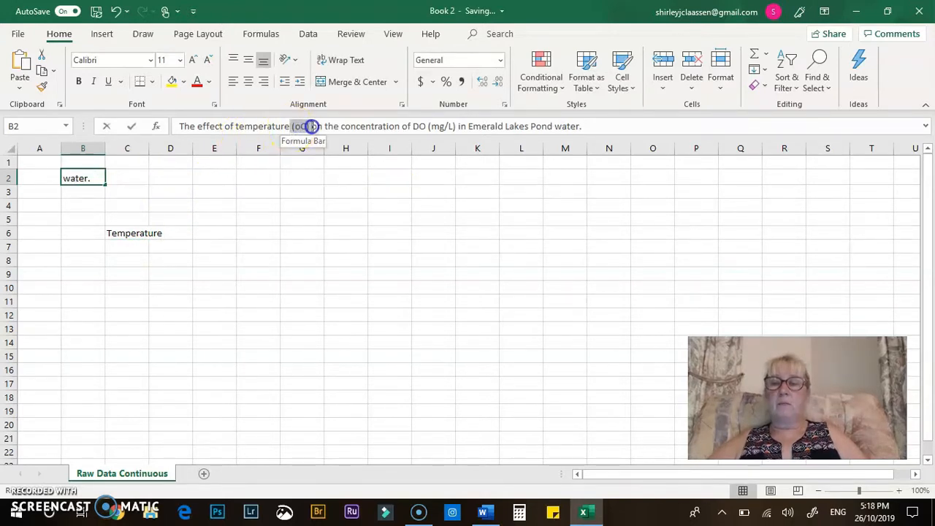
{"action": "key", "text": "ctrl+c"}
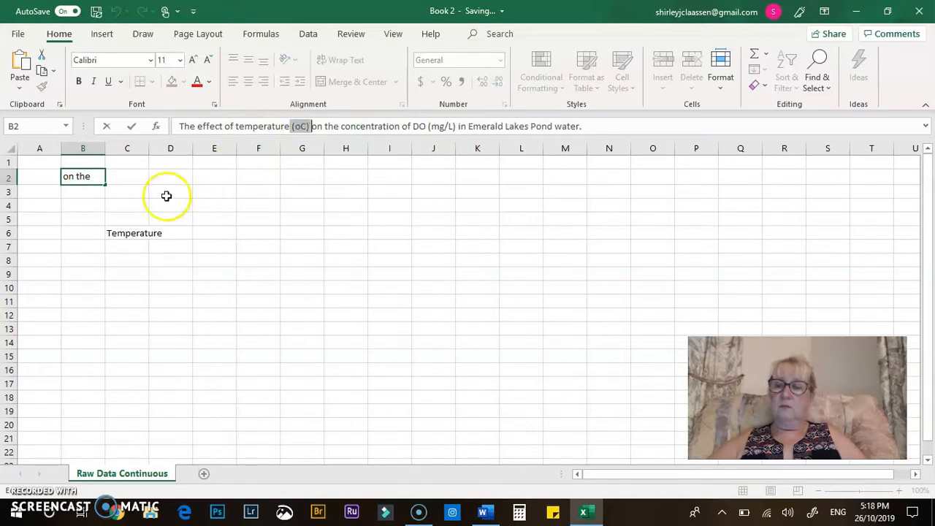
{"action": "left_click", "coordinate": [116, 232]}
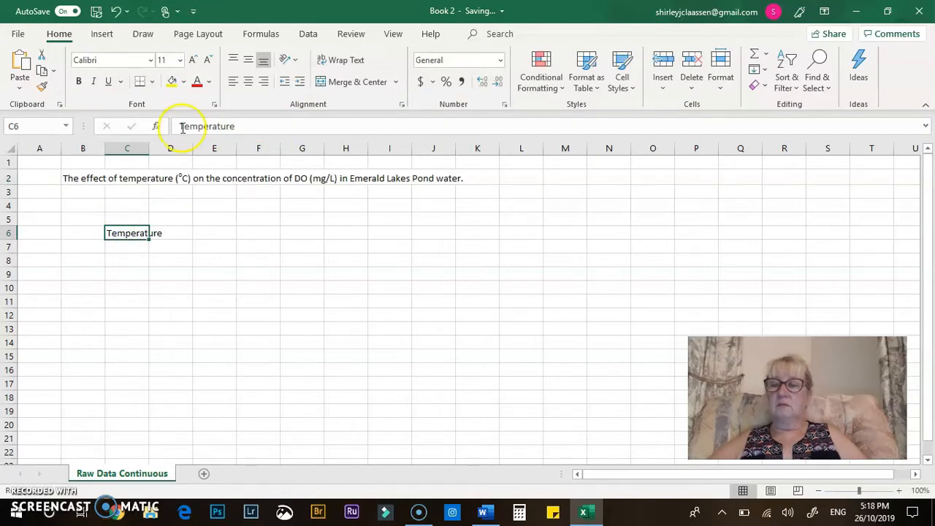
{"action": "left_click", "coordinate": [247, 125]}
{"action": "key", "text": "ctrl+v"}
{"action": "left_click", "coordinate": [198, 233]}
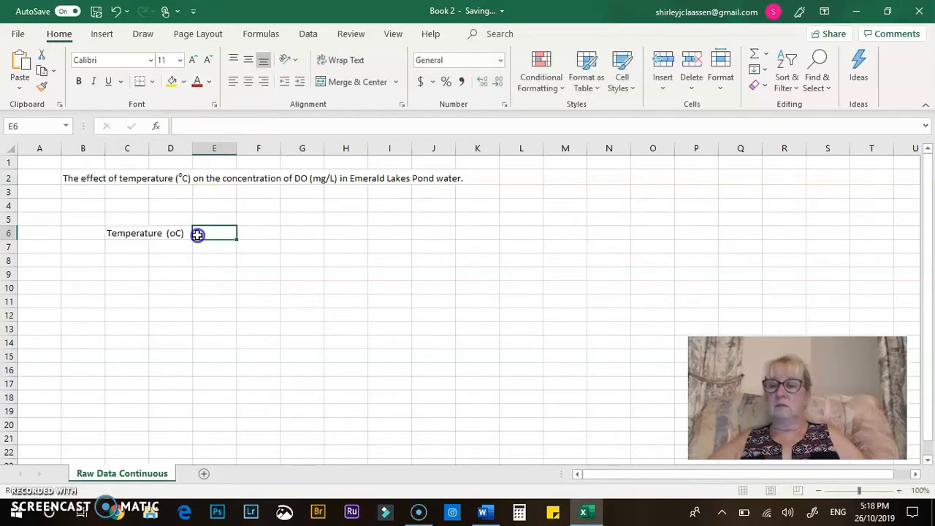
Wrap the text of the temperature heading in cell C6.
{"action": "left_click", "coordinate": [129, 233]}
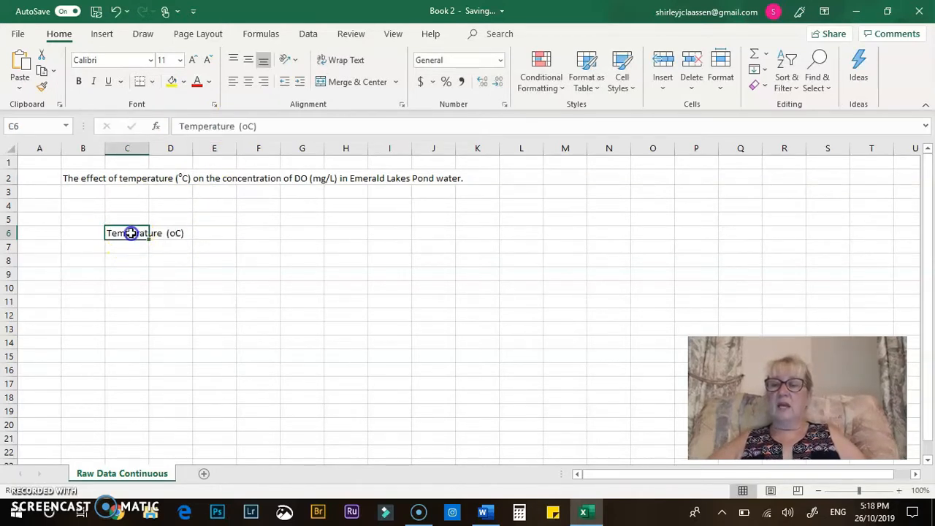
{"action": "left_click", "coordinate": [342, 59]}
{"action": "left_click", "coordinate": [179, 273]}
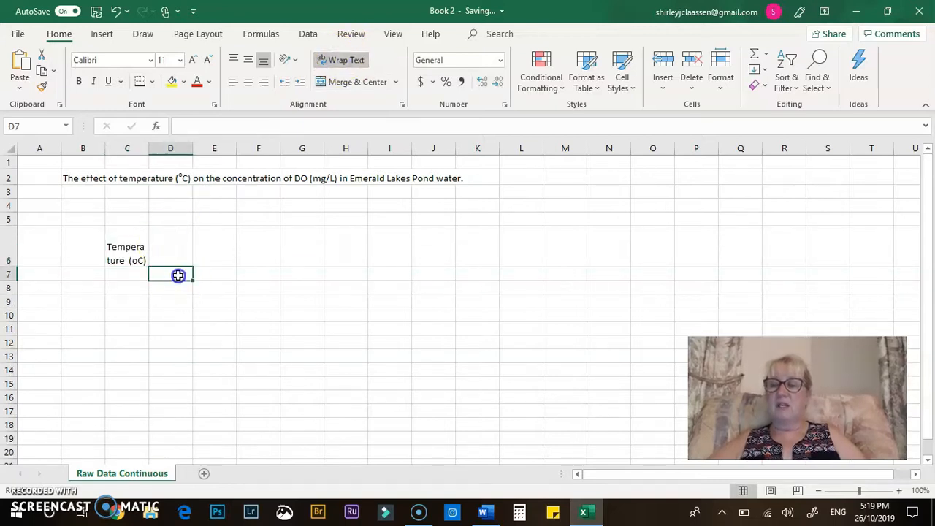
Format the "o" in the C6 heading's temperature unit as superscript.
{"action": "left_click", "coordinate": [128, 247]}
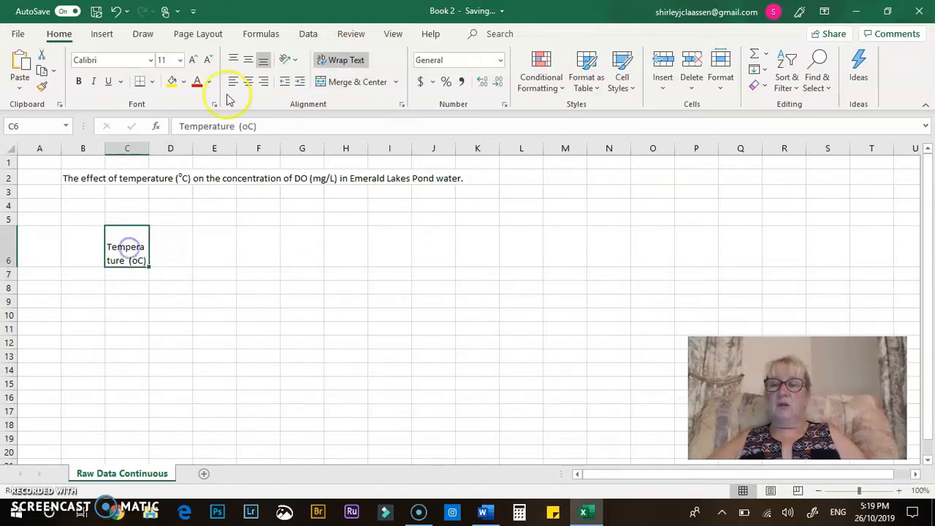
{"action": "left_click", "coordinate": [248, 127]}
{"action": "left_click_drag", "start_coordinate": [248, 127], "coordinate": [242, 126]}
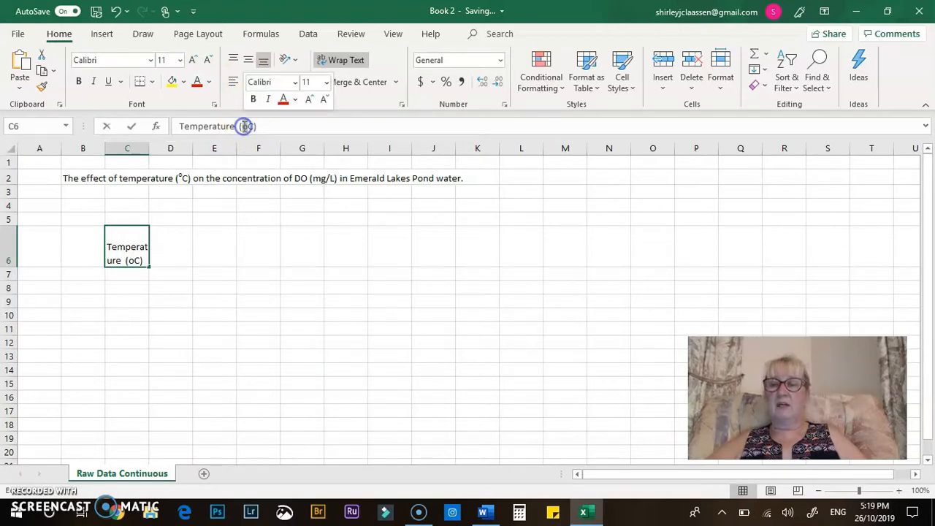
{"action": "left_click", "coordinate": [213, 107]}
{"action": "left_click", "coordinate": [308, 264]}
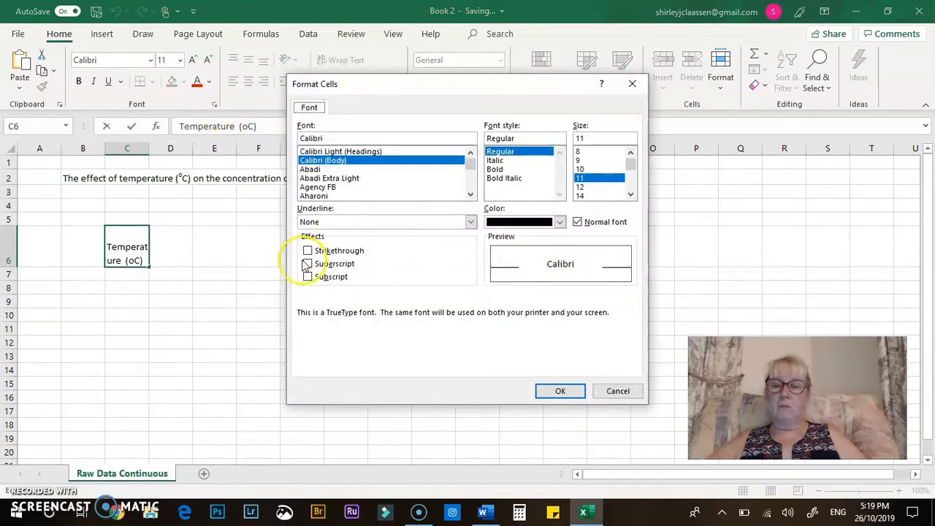
{"action": "left_click", "coordinate": [561, 391]}
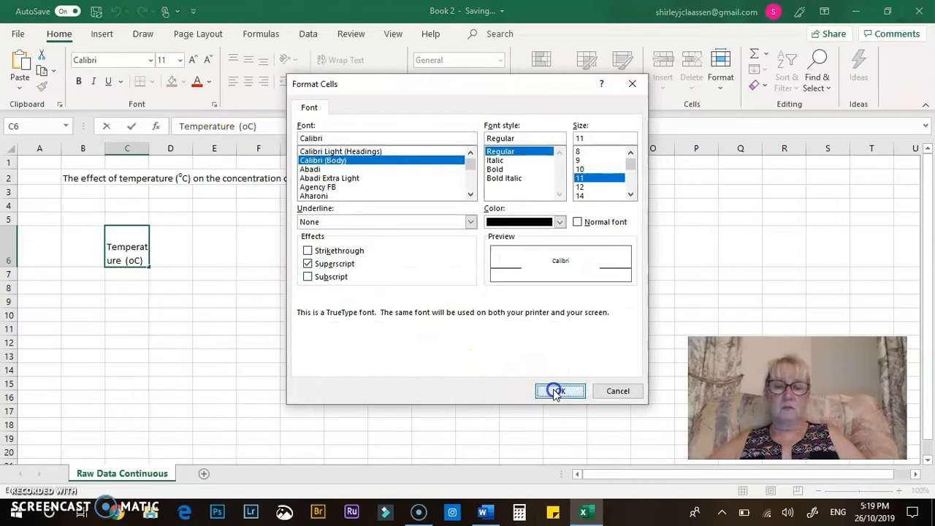
{"action": "left_click", "coordinate": [264, 358]}
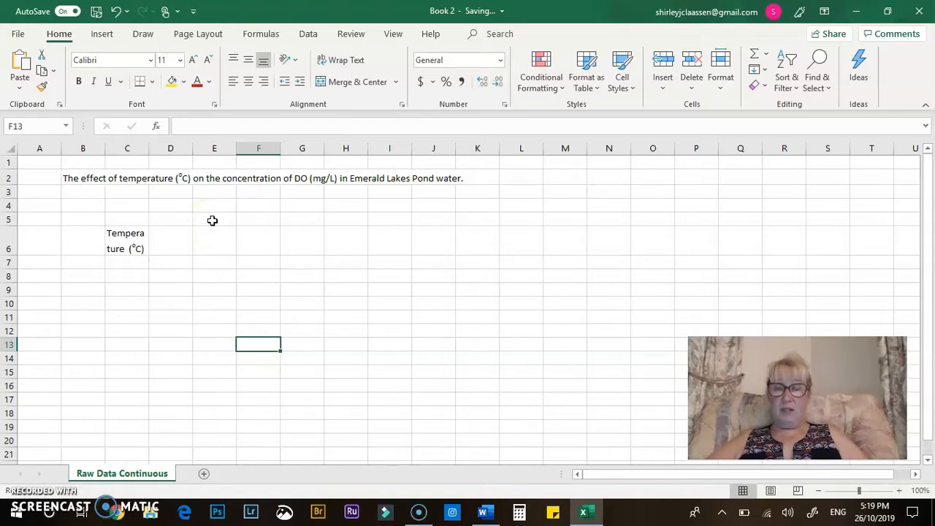
Insert "Water" in front of "Temperature" in the C6 heading.
{"action": "left_click", "coordinate": [121, 240]}
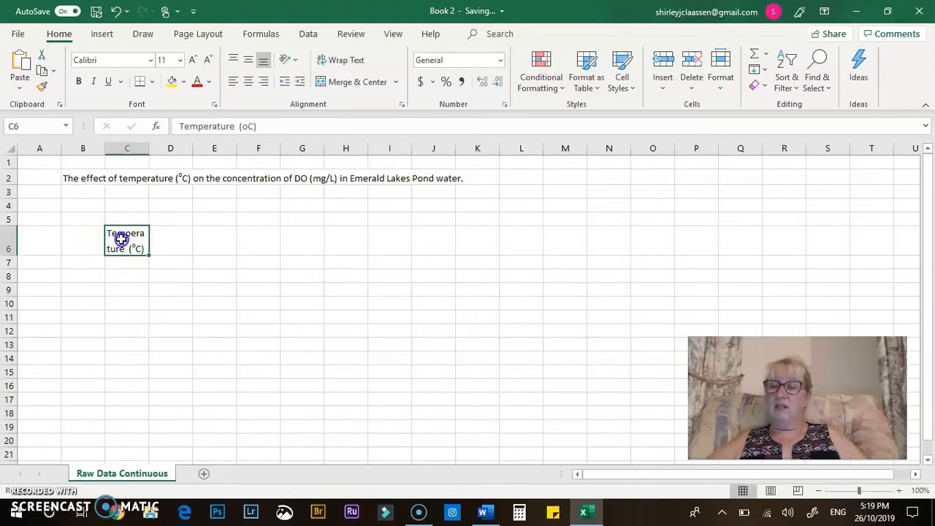
{"action": "left_click", "coordinate": [179, 128]}
{"action": "type", "text": "WTER"}
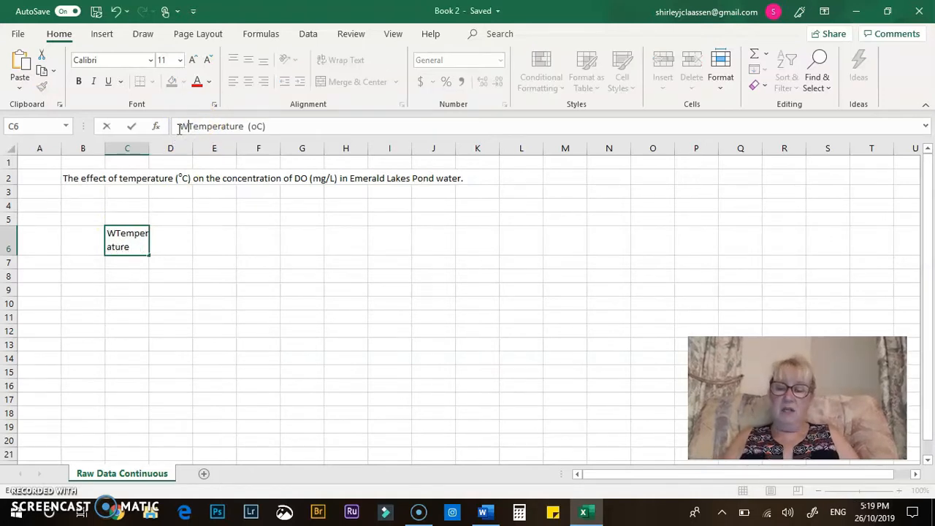
{"action": "key", "text": "BackSpace"}
{"action": "key", "text": "BackSpace"}
{"action": "key", "text": "BackSpace"}
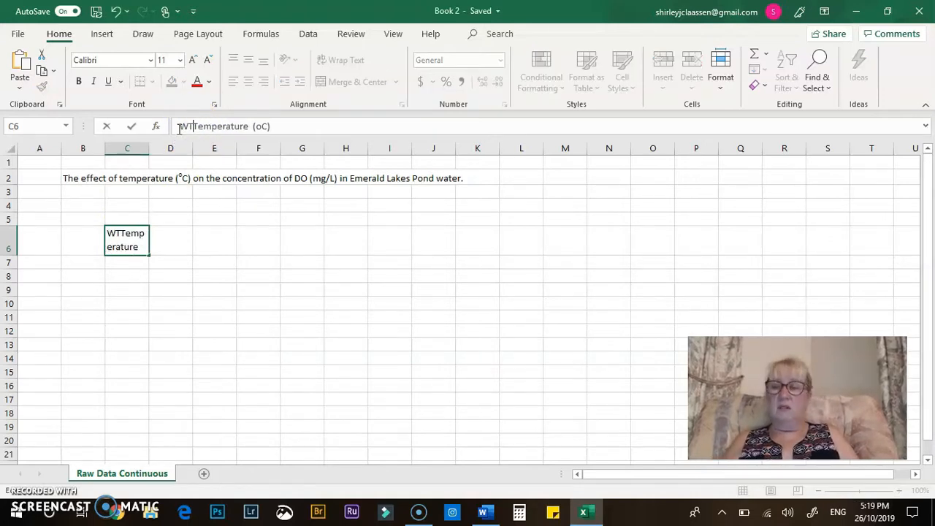
{"action": "type", "text": "ater"}
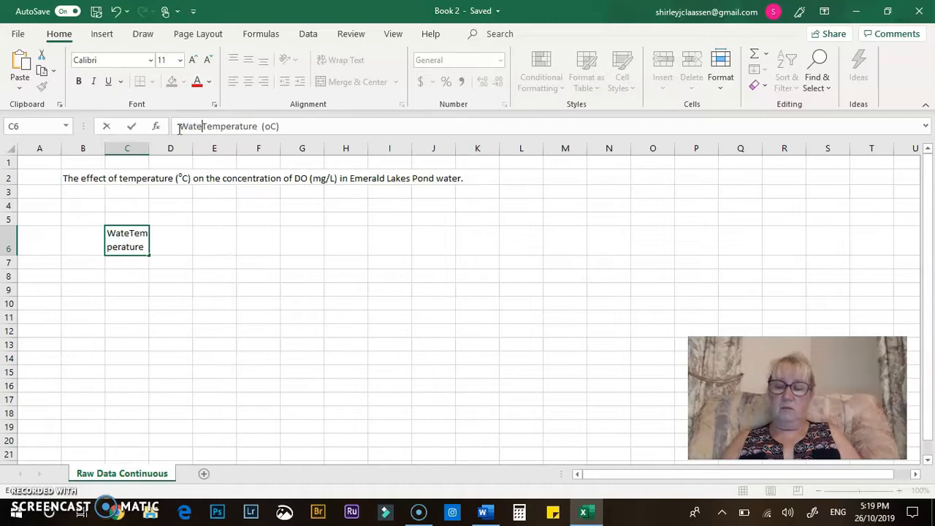
{"action": "left_click", "coordinate": [138, 266]}
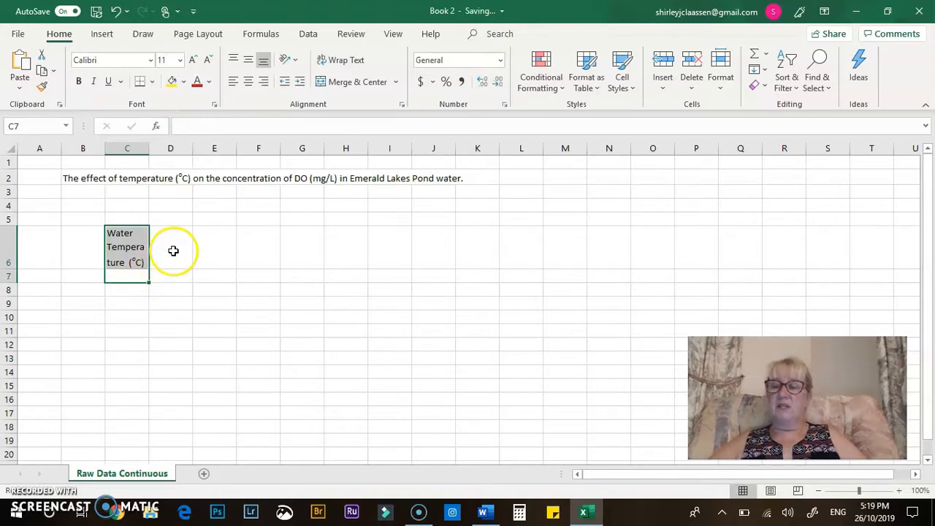
Enter 18 in cell C7 and fill the value down through C11.
{"action": "left_click", "coordinate": [136, 275]}
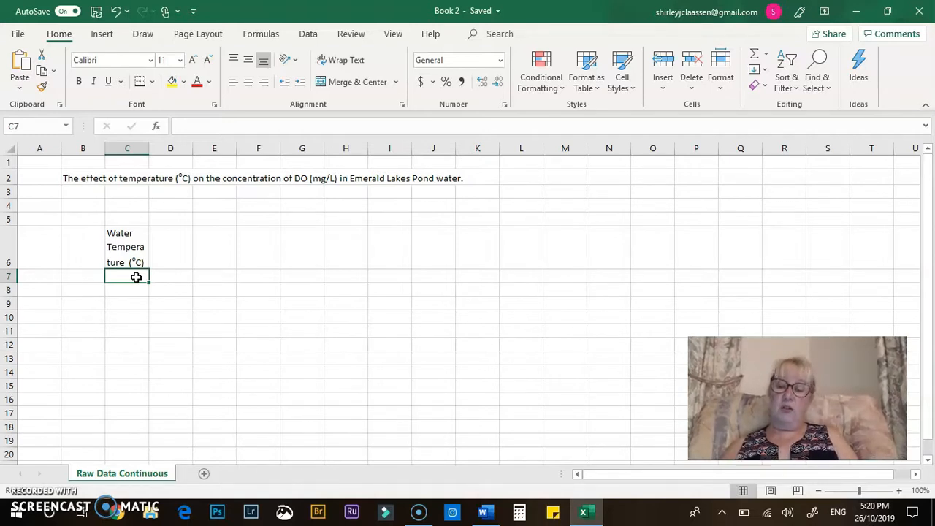
{"action": "type", "text": "18"}
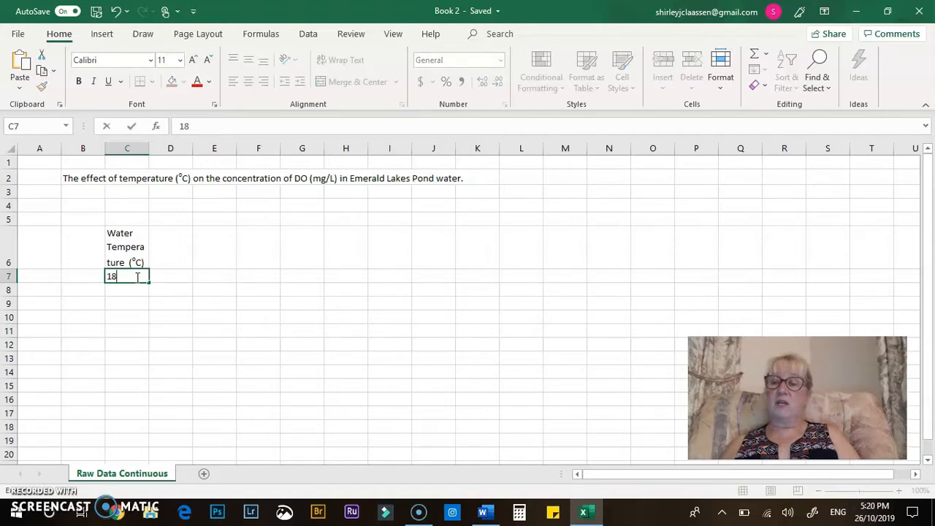
{"action": "left_click", "coordinate": [135, 293]}
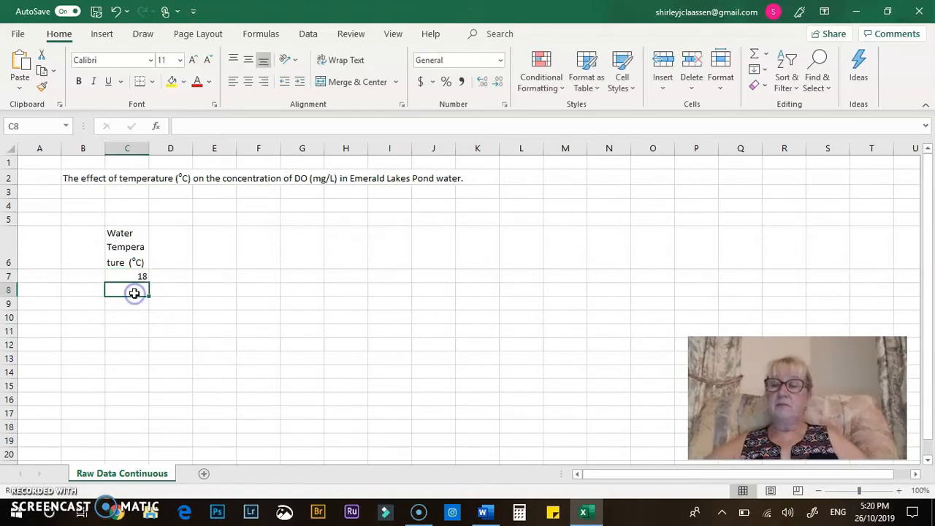
{"action": "left_click", "coordinate": [128, 276]}
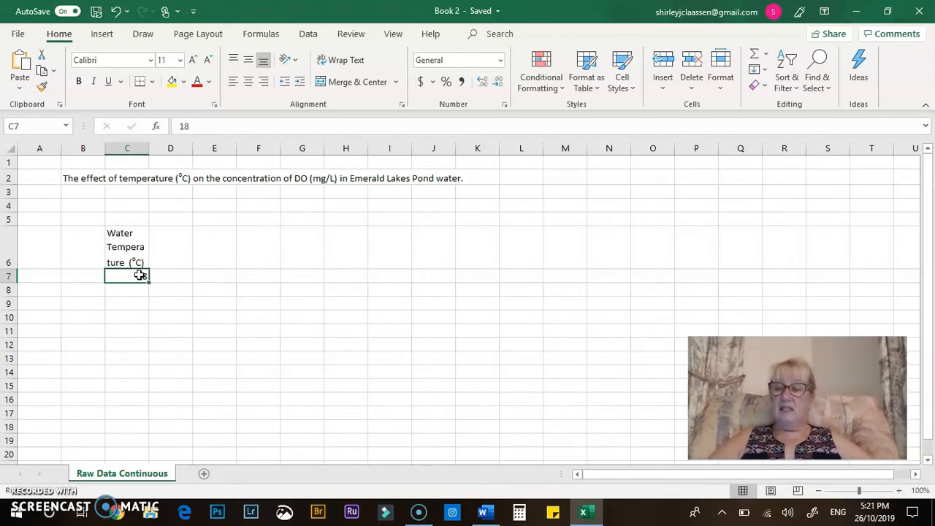
{"action": "left_click_drag", "start_coordinate": [148, 283], "coordinate": [147, 337]}
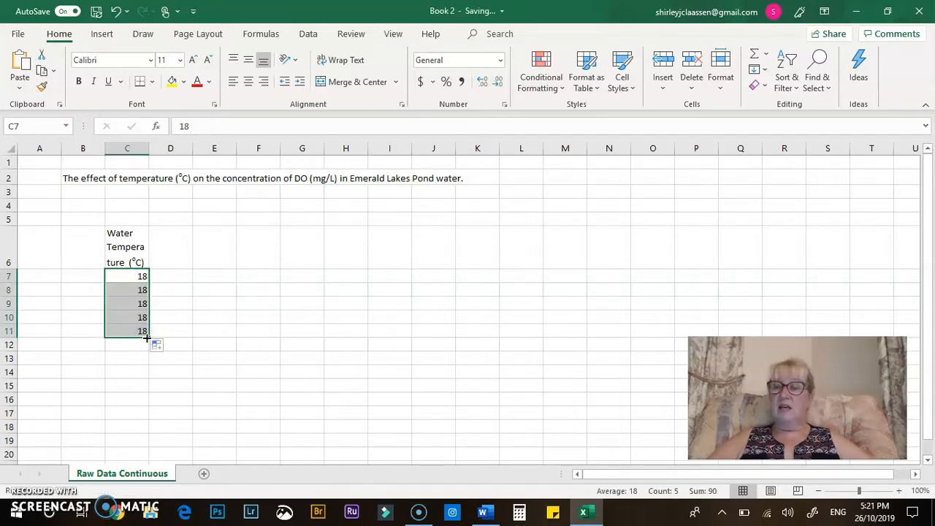
{"action": "left_click", "coordinate": [169, 276]}
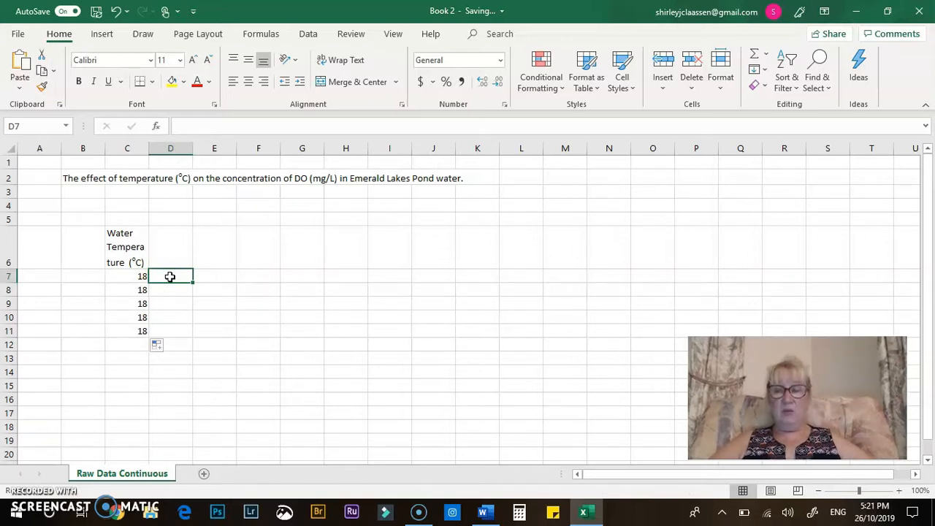
{"action": "left_click", "coordinate": [173, 291]}
{"action": "left_click", "coordinate": [171, 303]}
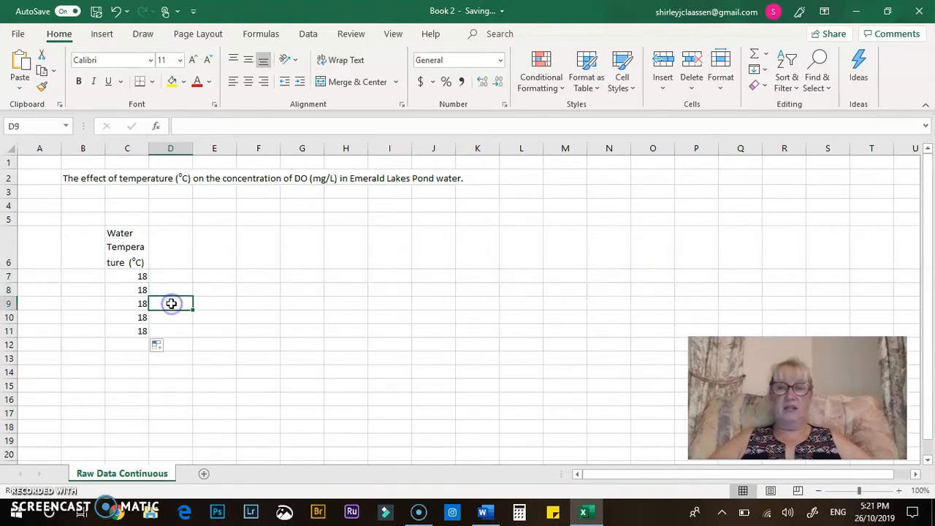
{"action": "left_click", "coordinate": [179, 317]}
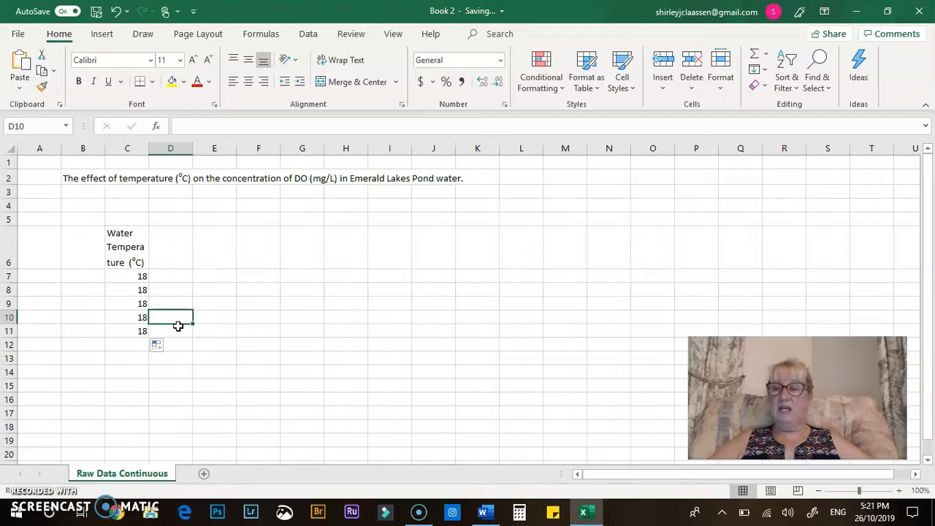
{"action": "left_click", "coordinate": [178, 332]}
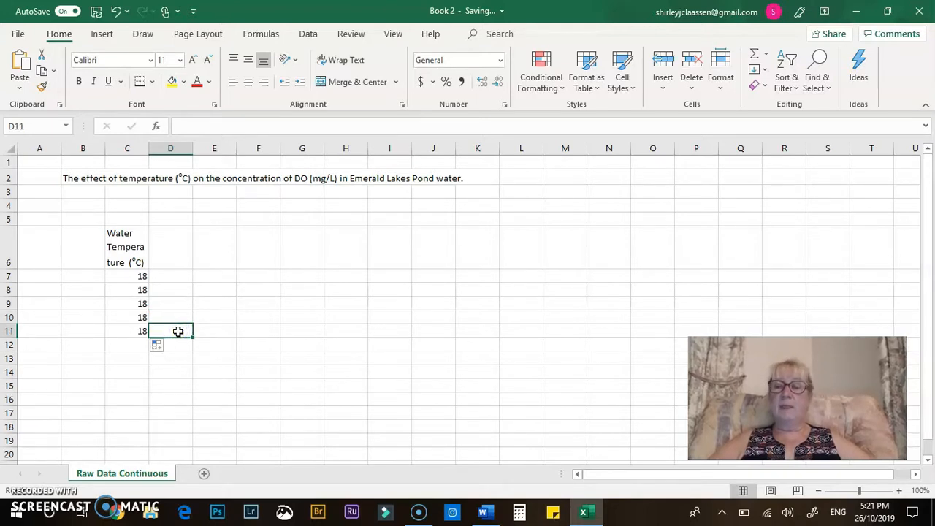
Enter 20 in cell C12 and fill the value down through C16.
{"action": "left_click", "coordinate": [142, 344]}
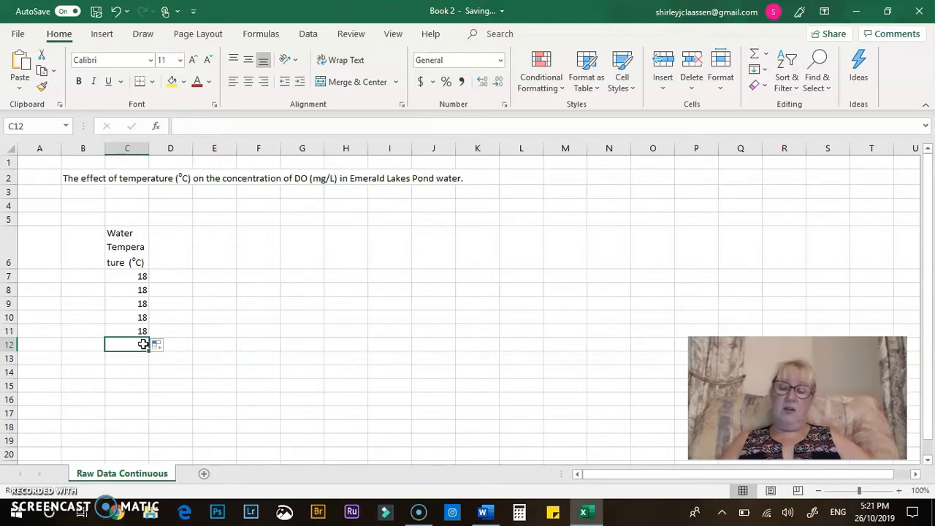
{"action": "type", "text": "20"}
{"action": "left_click", "coordinate": [140, 357]}
{"action": "left_click", "coordinate": [141, 343]}
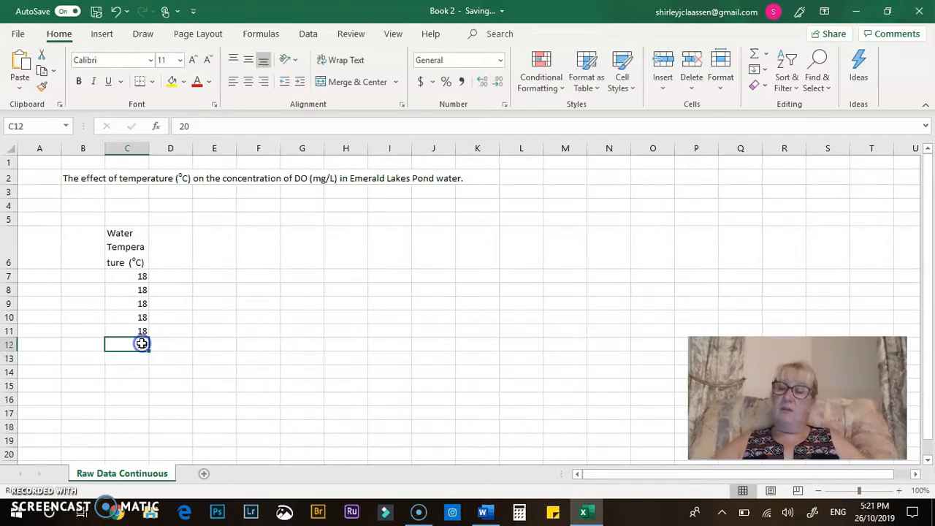
{"action": "left_click_drag", "start_coordinate": [148, 350], "coordinate": [149, 404]}
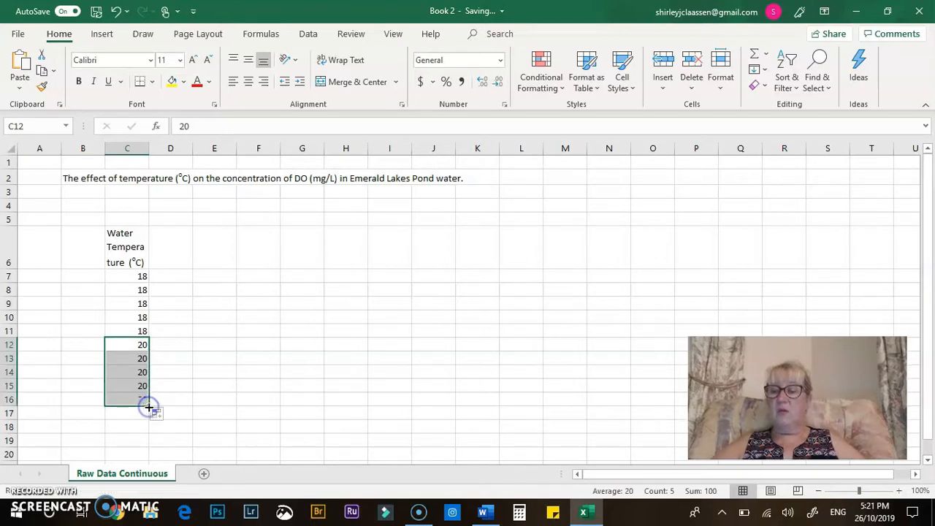
Enter 22 in cell C17 and fill the value down through C21.
{"action": "left_click", "coordinate": [137, 414]}
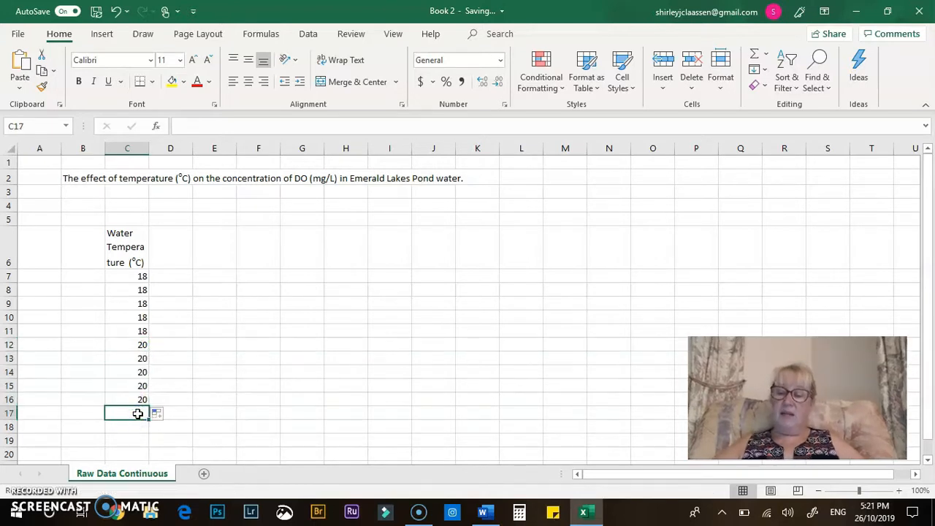
{"action": "type", "text": "22"}
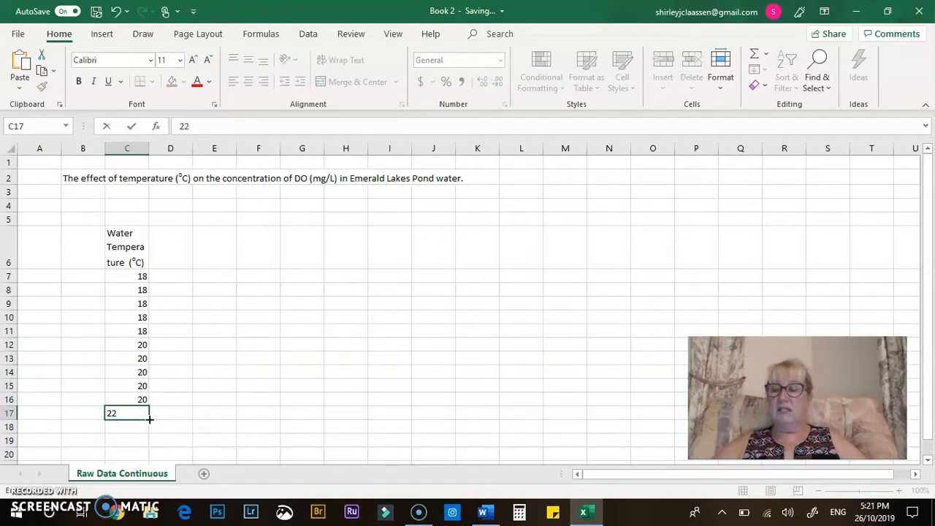
{"action": "left_click", "coordinate": [138, 430]}
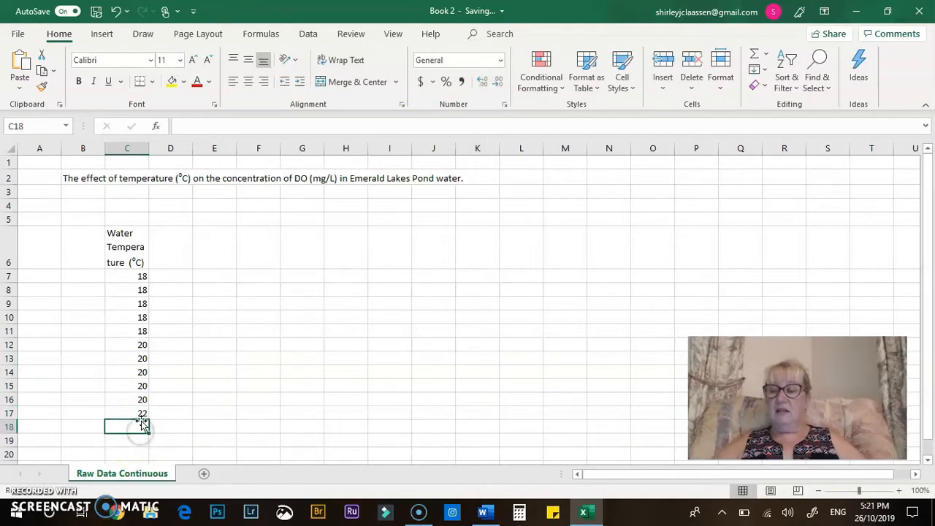
{"action": "left_click", "coordinate": [142, 413]}
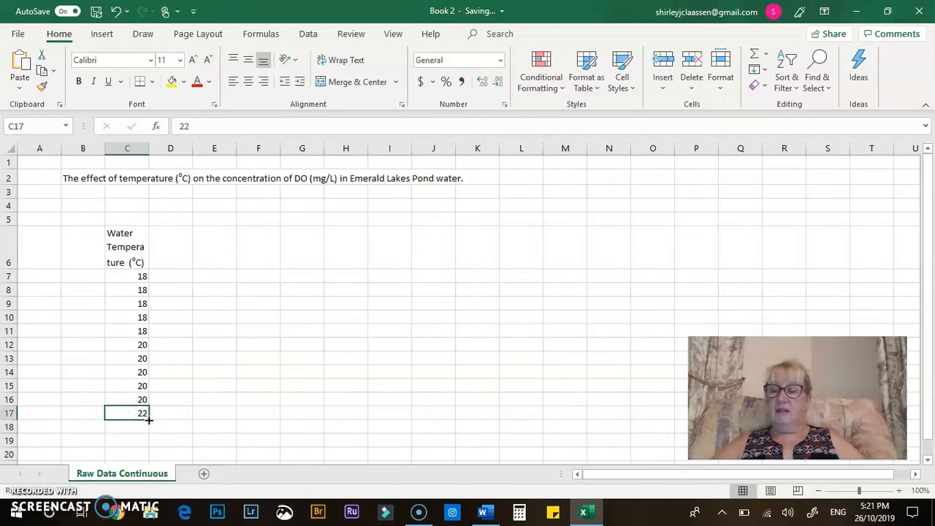
{"action": "left_click_drag", "start_coordinate": [149, 425], "coordinate": [151, 459]}
{"action": "scroll", "coordinate": [203, 429], "scroll_direction": "down", "scroll_amount": 2}
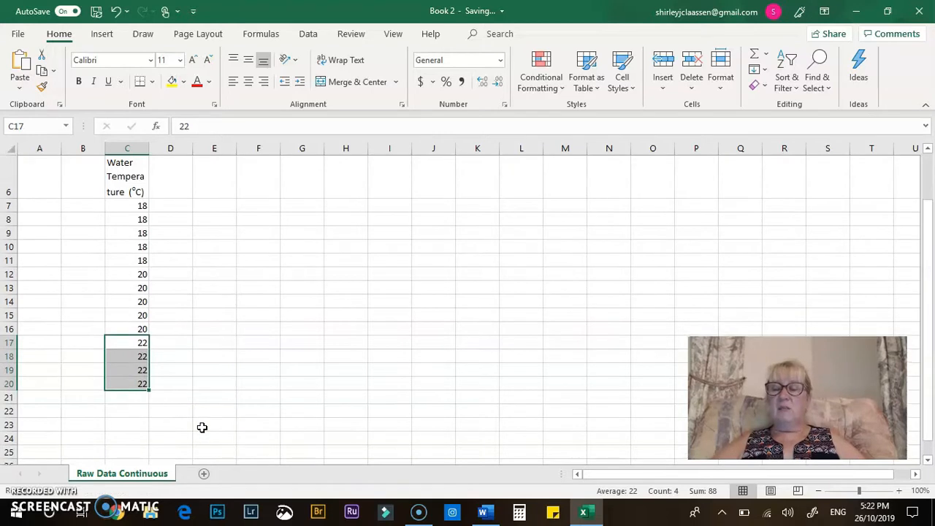
{"action": "scroll", "coordinate": [202, 428], "scroll_direction": "down", "scroll_amount": 1}
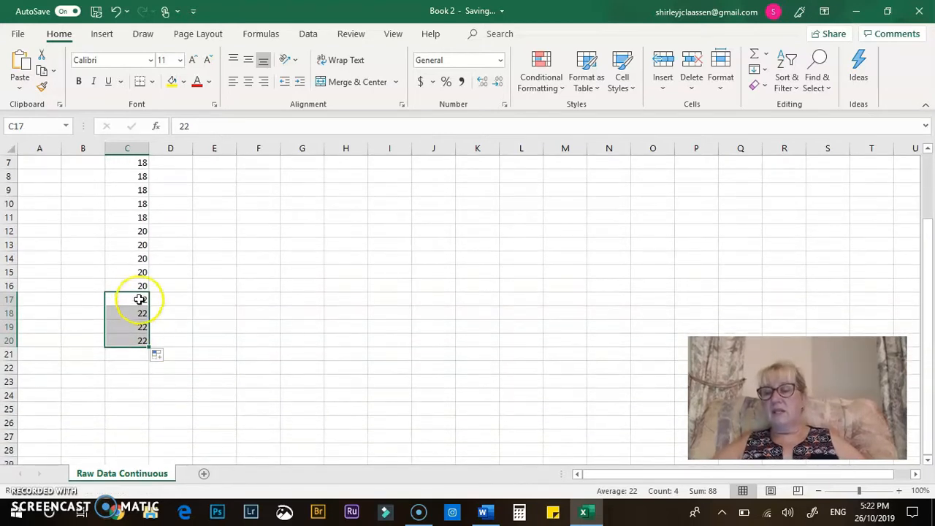
{"action": "left_click_drag", "start_coordinate": [148, 347], "coordinate": [148, 360]}
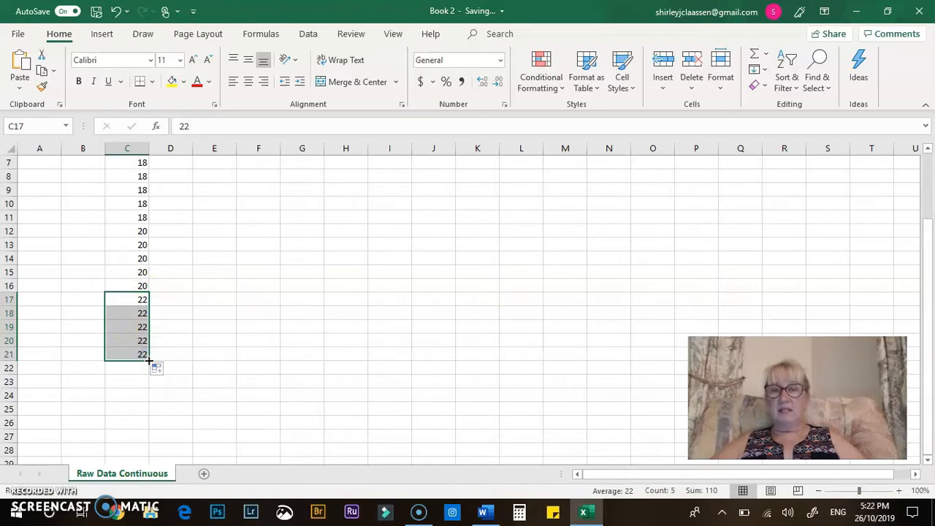
Enter 24 in cell C22 and fill the value down through C26.
{"action": "left_click", "coordinate": [135, 367]}
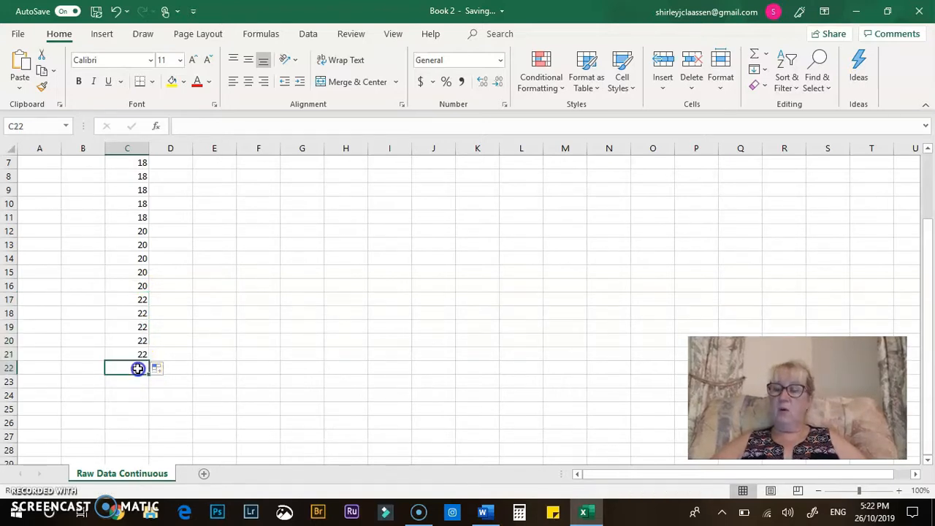
{"action": "type", "text": "24"}
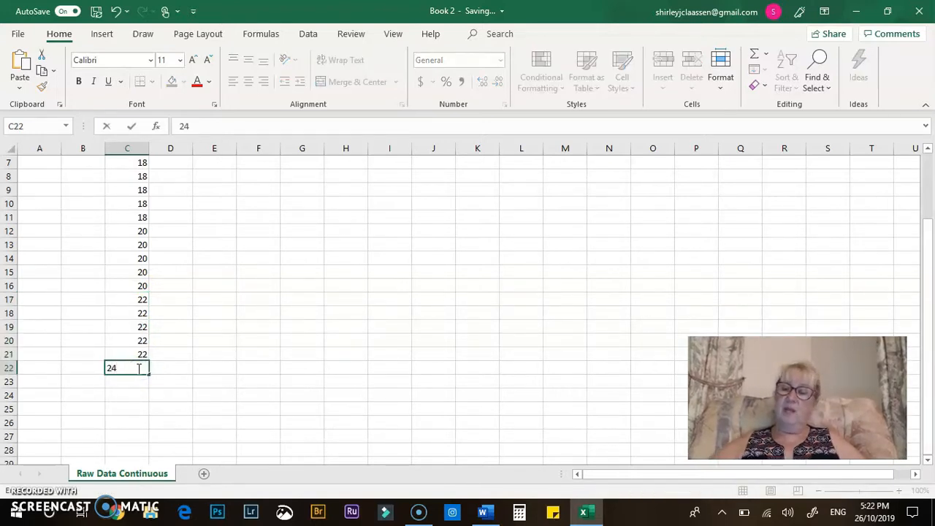
{"action": "left_click", "coordinate": [144, 383]}
{"action": "left_click", "coordinate": [143, 371]}
{"action": "left_click_drag", "start_coordinate": [147, 373], "coordinate": [148, 428]}
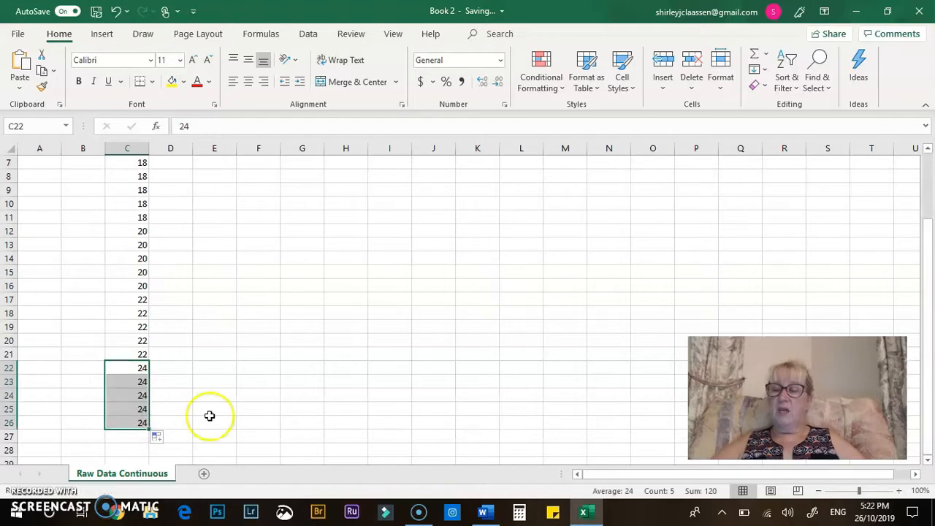
{"action": "left_click", "coordinate": [292, 395]}
Copy "concentration of DO (mg/L)" from the title in B2 into cell D6 as the second column heading.
{"action": "scroll", "coordinate": [292, 393], "scroll_direction": "up", "scroll_amount": 2}
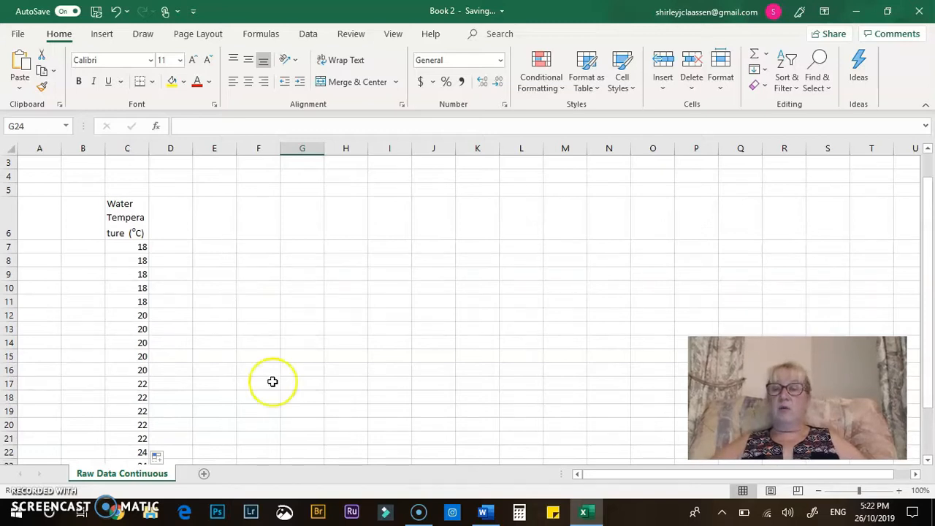
{"action": "left_click", "coordinate": [177, 222]}
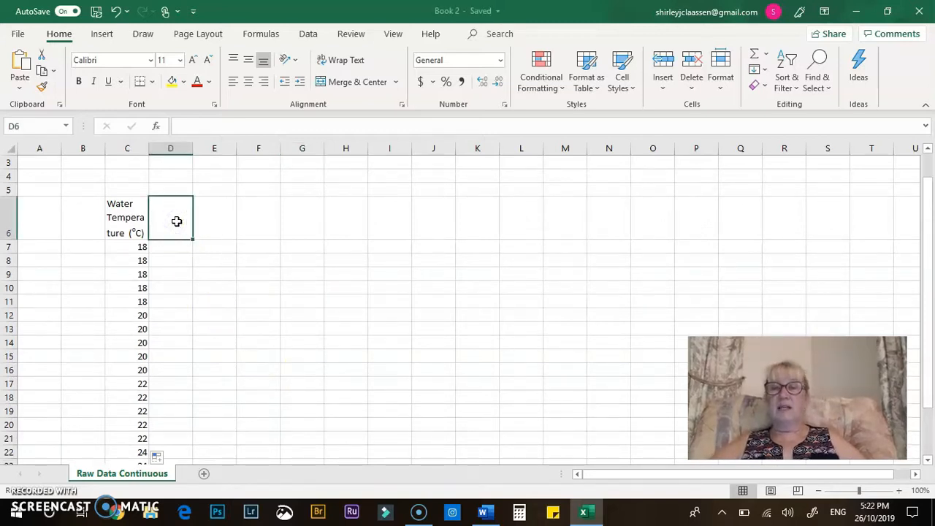
{"action": "scroll", "coordinate": [275, 214], "scroll_direction": "up", "scroll_amount": 1}
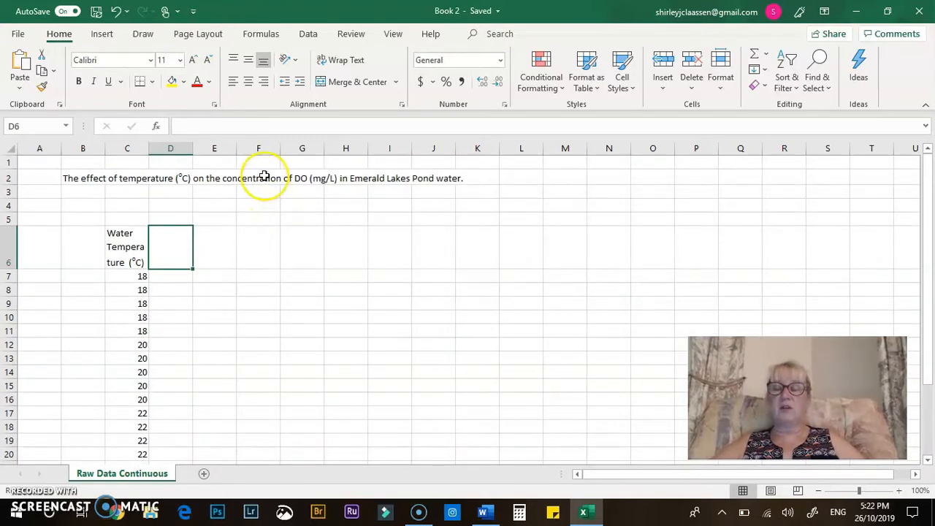
{"action": "left_click", "coordinate": [68, 177]}
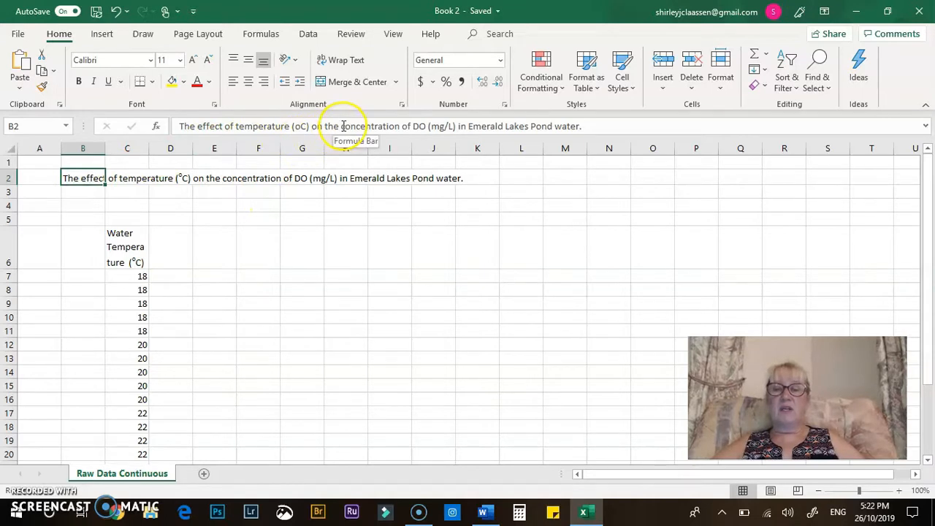
{"action": "left_click_drag", "start_coordinate": [342, 125], "coordinate": [458, 126]}
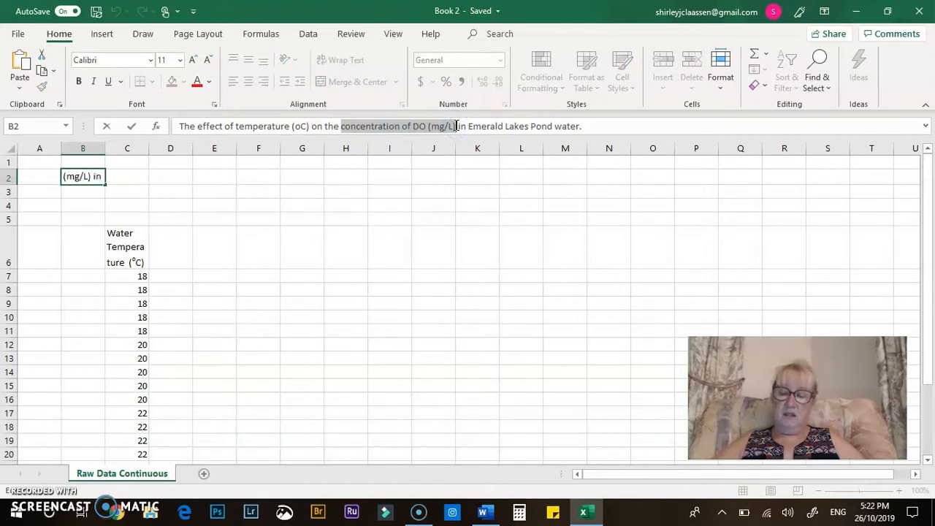
{"action": "key", "text": "ctrl+c"}
{"action": "left_click", "coordinate": [177, 228]}
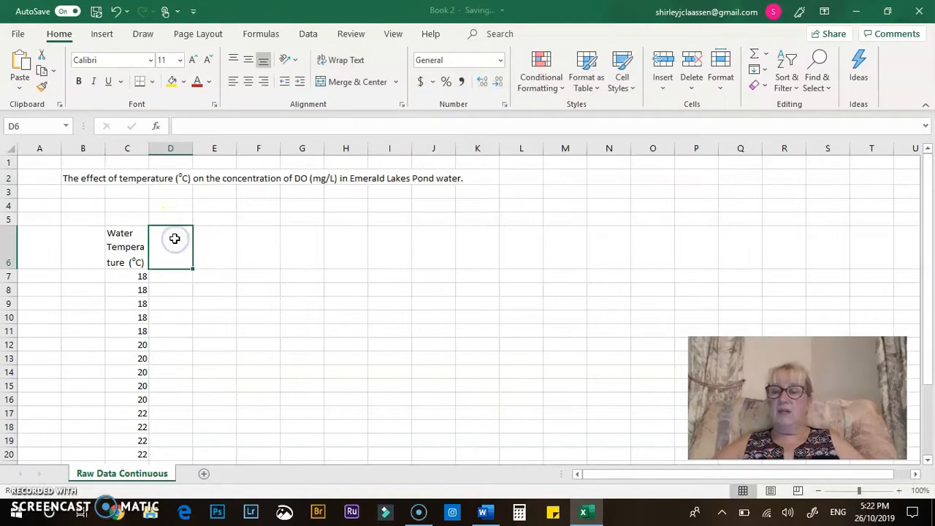
{"action": "key", "text": "ctrl+v"}
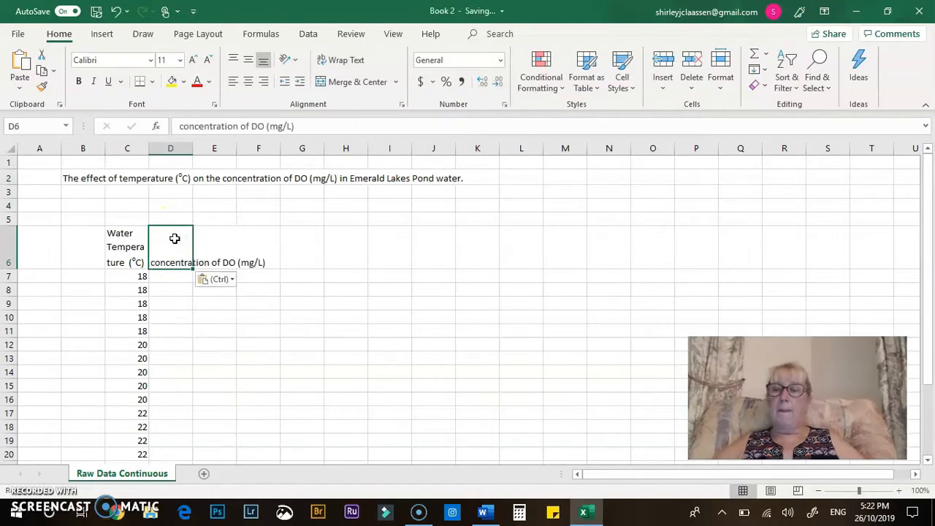
Wrap the text of the DO concentration heading in cell D6.
{"action": "left_click", "coordinate": [203, 288]}
{"action": "left_click", "coordinate": [179, 248]}
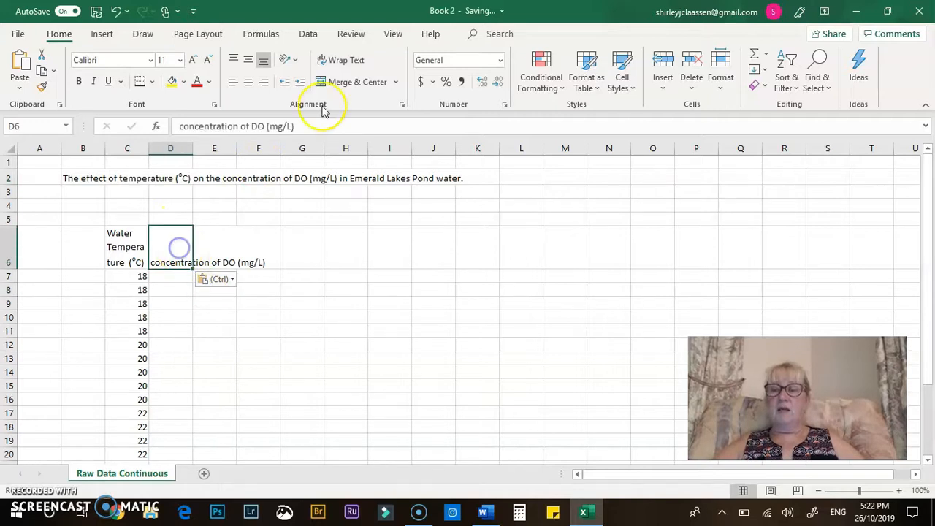
{"action": "left_click", "coordinate": [348, 62]}
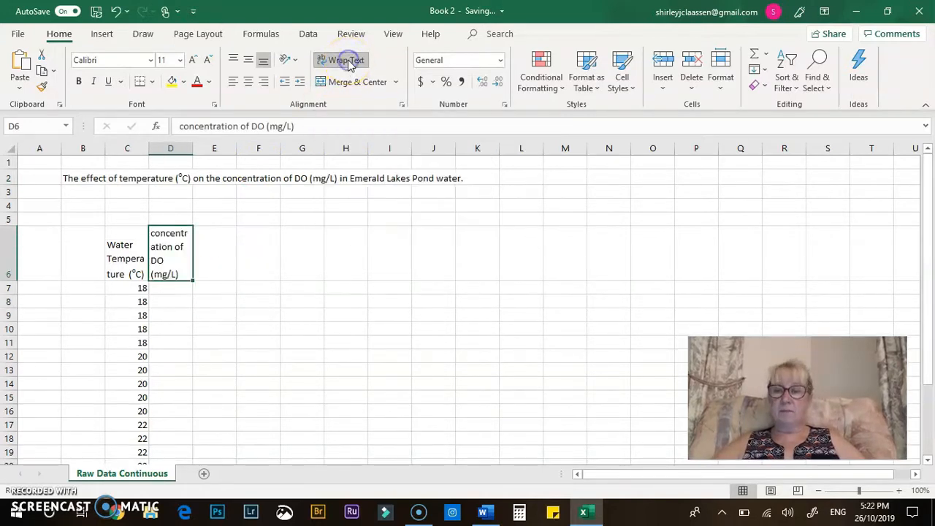
Capitalise the first letter of the D6 heading so it reads "Concentration of DO (mg/L)".
{"action": "left_click", "coordinate": [183, 127]}
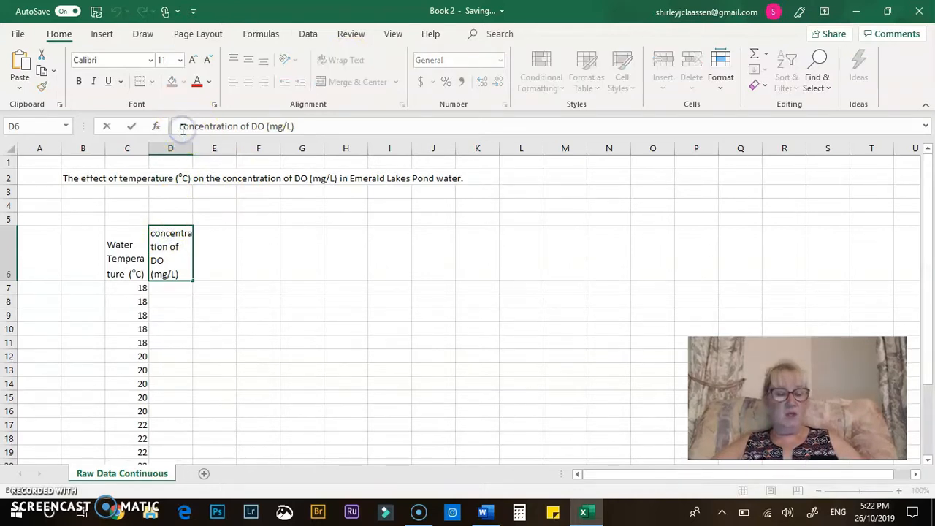
{"action": "key", "text": "Delete"}
{"action": "type", "text": "C"}
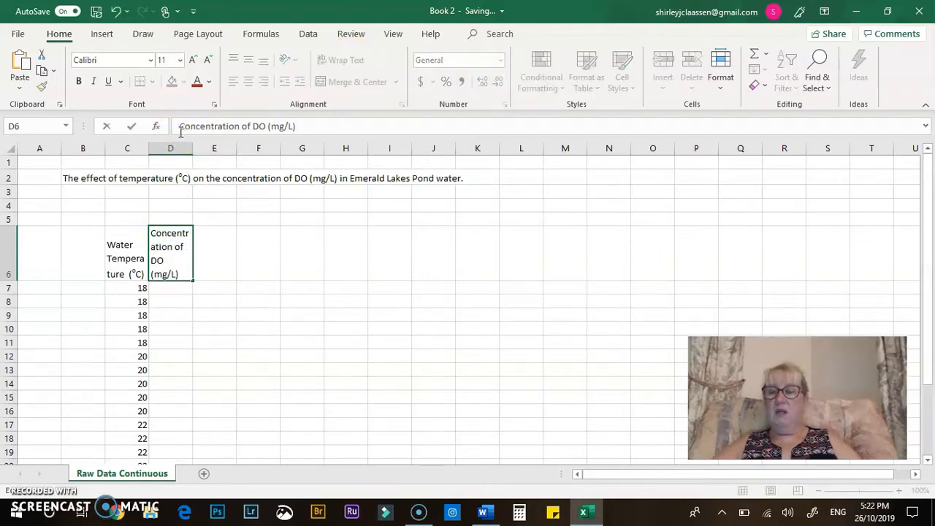
{"action": "left_click", "coordinate": [207, 313]}
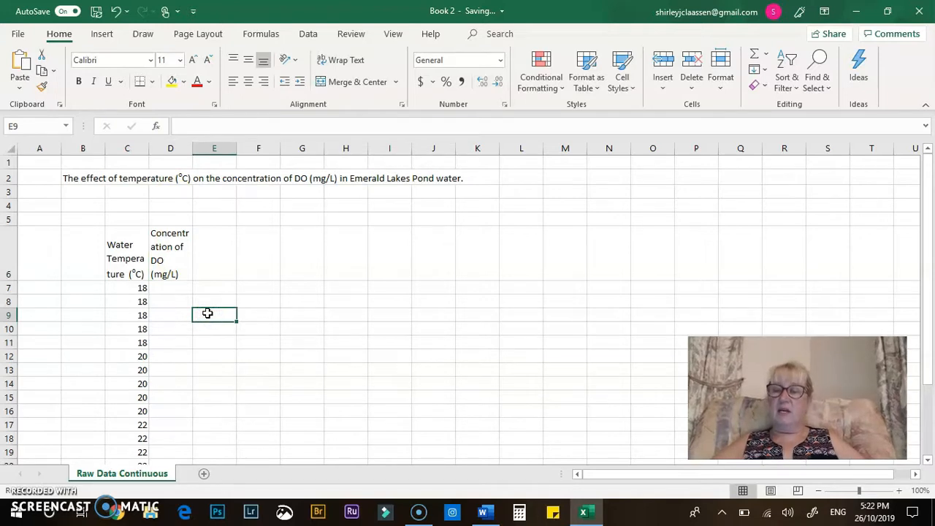
Apply outline and inside borders to the data table in cells C6 through D26.
{"action": "scroll", "coordinate": [207, 313], "scroll_direction": "down", "scroll_amount": 1}
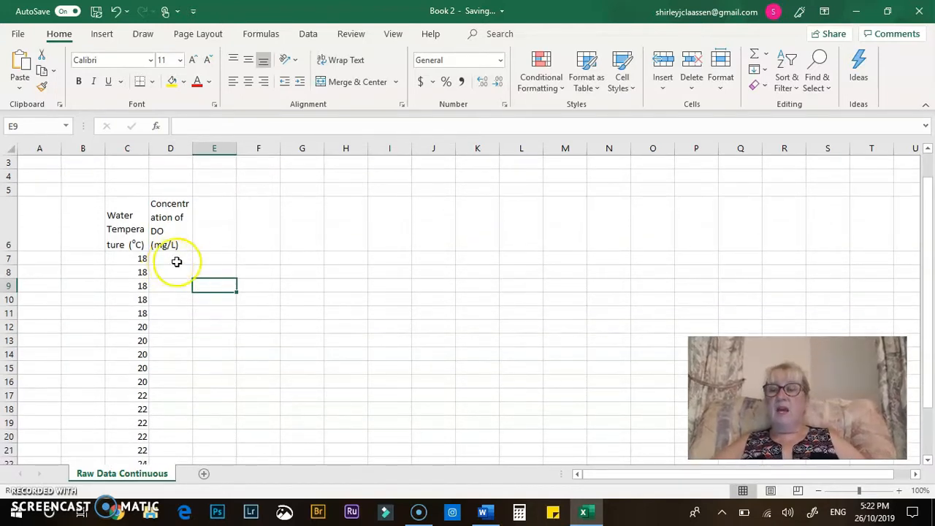
{"action": "left_click_drag", "start_coordinate": [120, 207], "coordinate": [162, 430]}
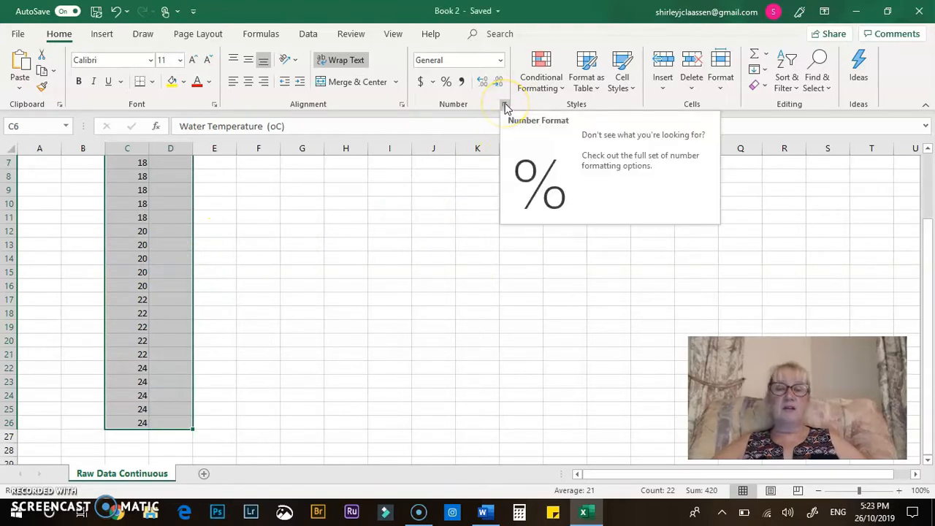
{"action": "left_click", "coordinate": [505, 106]}
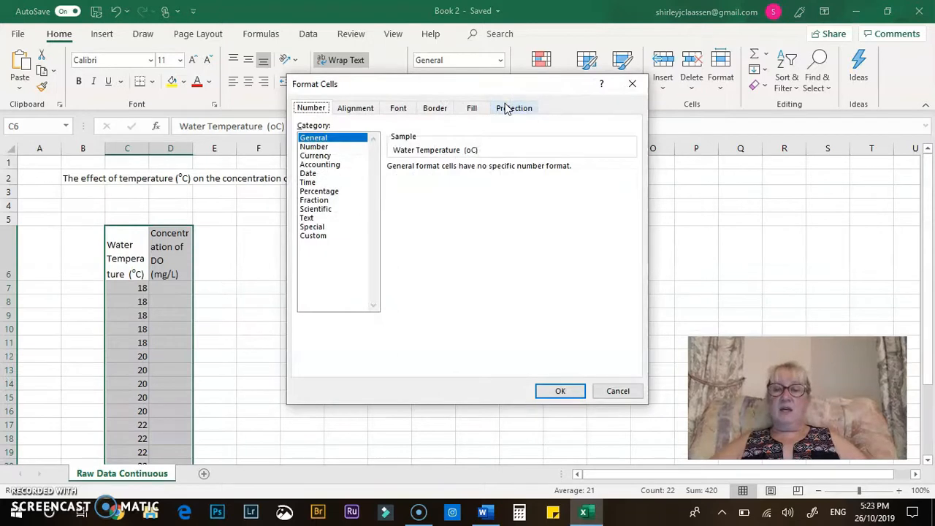
{"action": "left_click", "coordinate": [438, 110]}
{"action": "left_click", "coordinate": [478, 147]}
{"action": "left_click", "coordinate": [515, 148]}
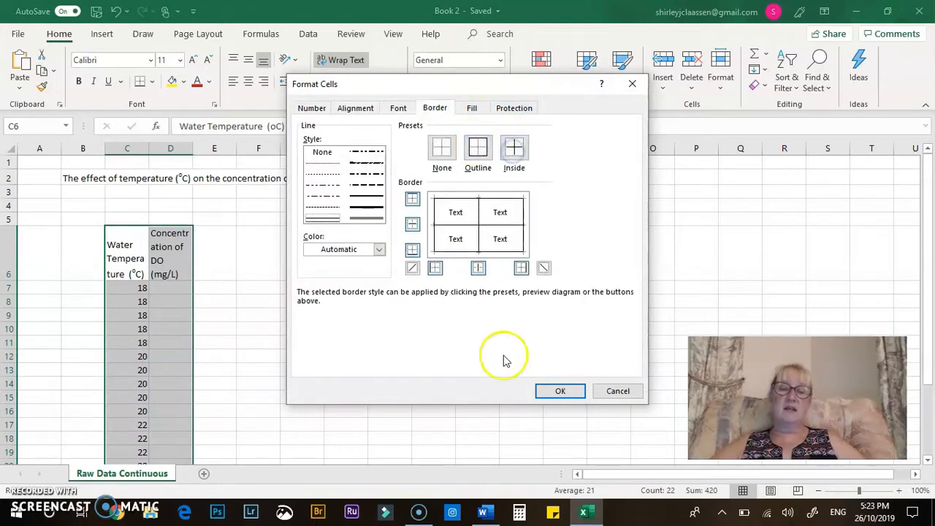
{"action": "left_click", "coordinate": [556, 391]}
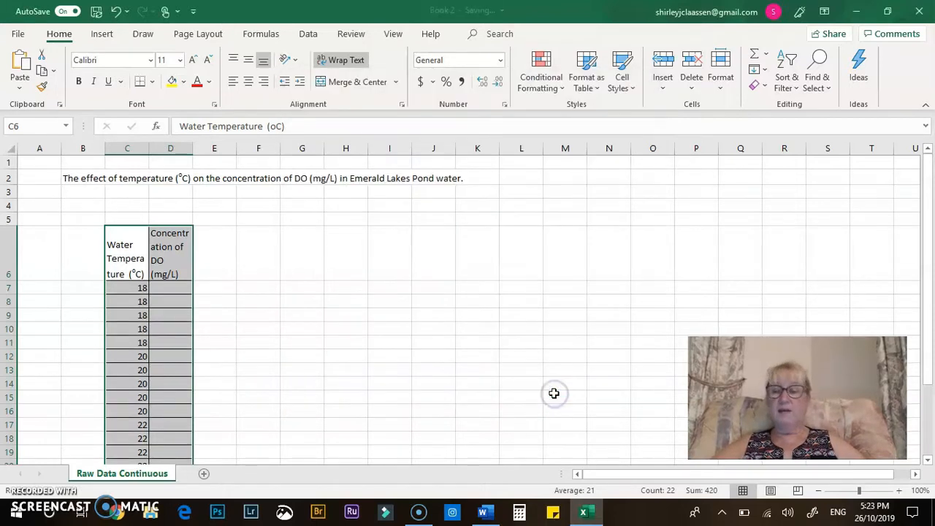
{"action": "left_click", "coordinate": [429, 360]}
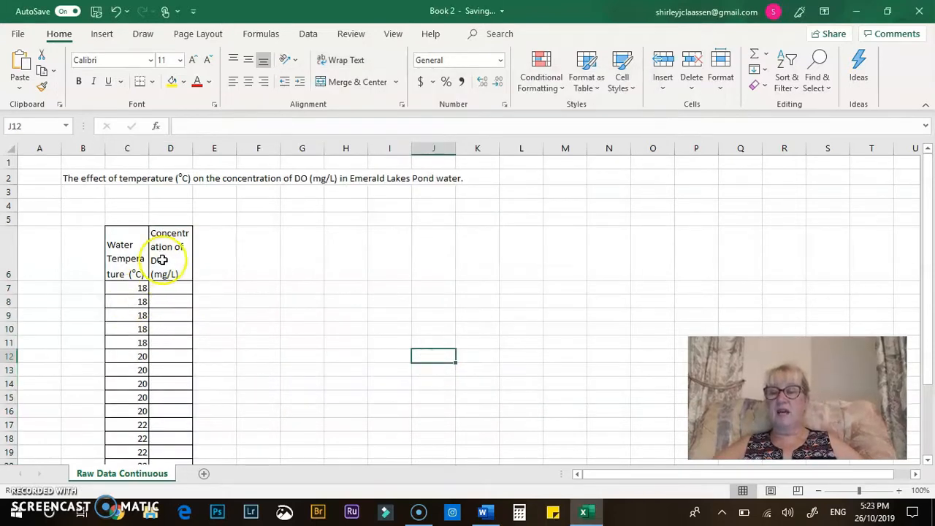
{"action": "left_click", "coordinate": [179, 393]}
{"action": "left_click", "coordinate": [263, 365]}
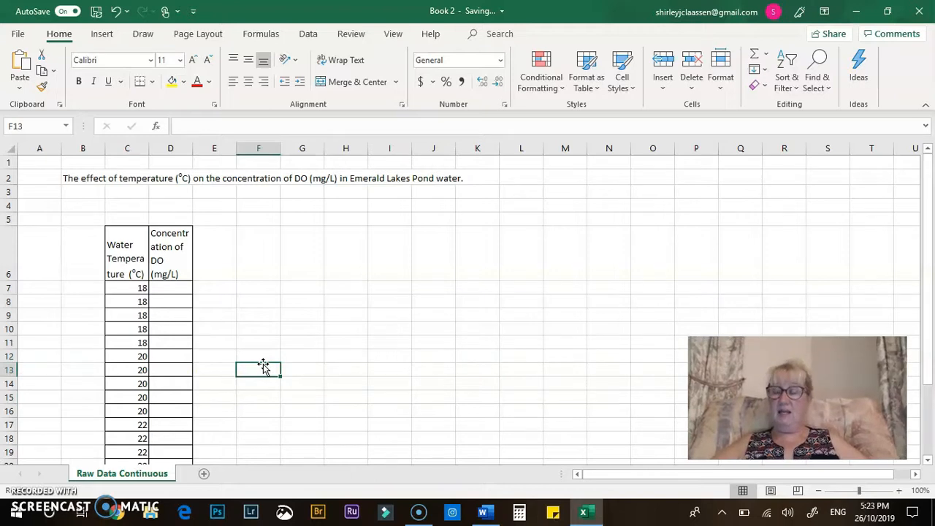
Enter the caption "Table 1:" in cell B5, followed by a copy of the full title text from B2.
{"action": "left_click", "coordinate": [86, 219]}
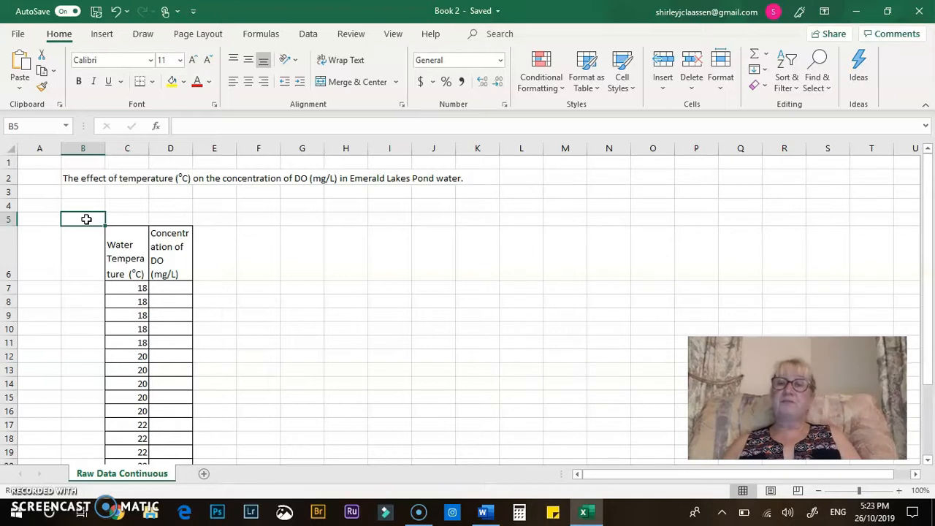
{"action": "type", "text": "Table 1:"}
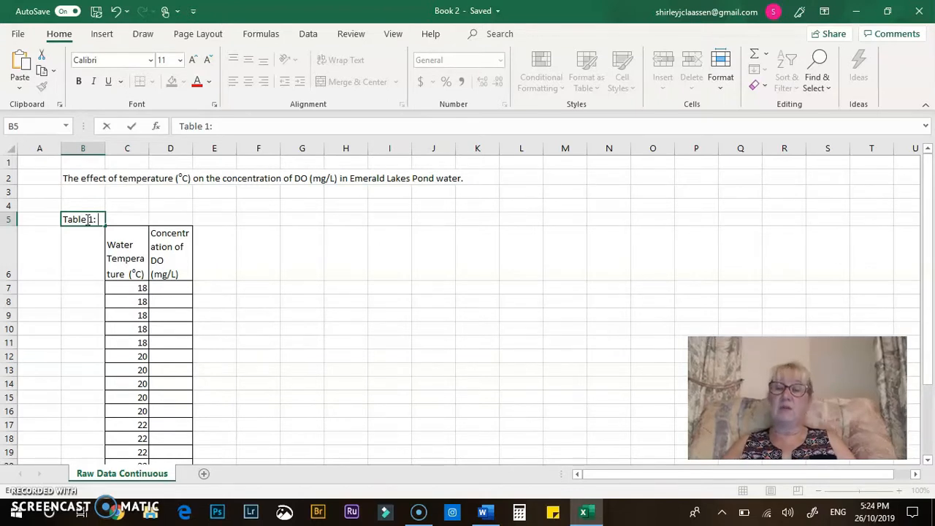
{"action": "left_click", "coordinate": [70, 177]}
{"action": "left_click_drag", "start_coordinate": [179, 126], "coordinate": [603, 120]}
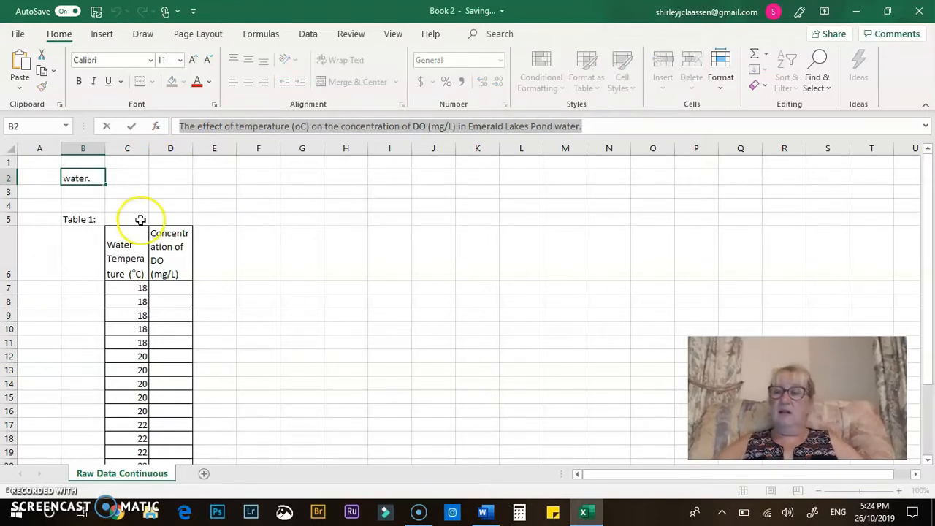
{"action": "left_click", "coordinate": [94, 220]}
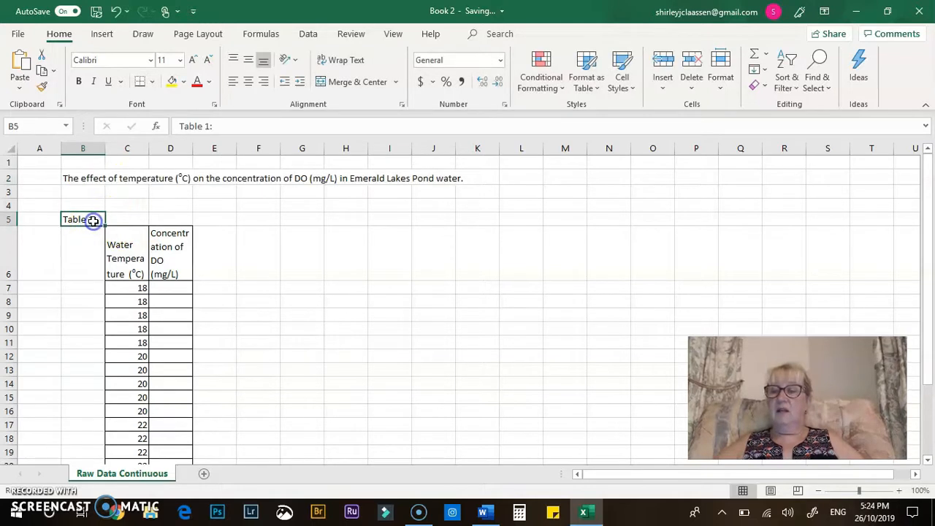
{"action": "left_click", "coordinate": [236, 127]}
{"action": "key", "text": "ctrl+v"}
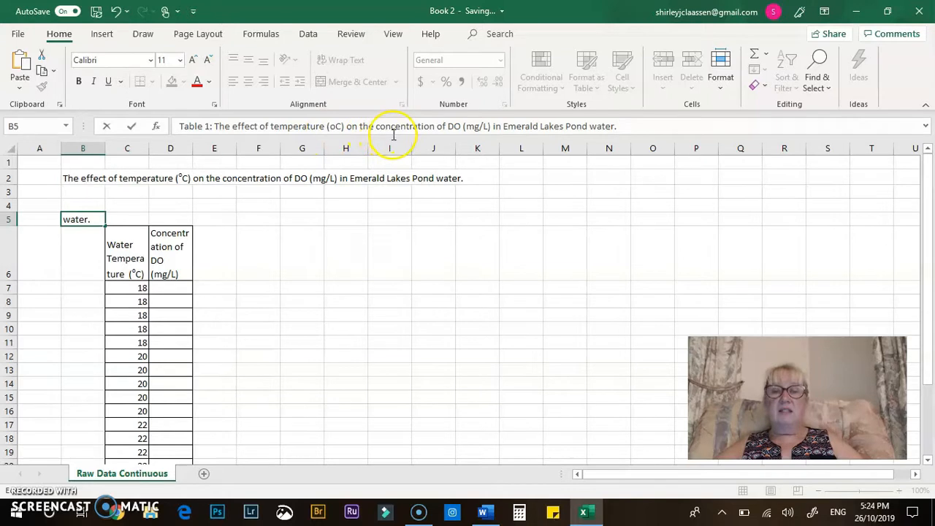
Insert "if pond water" after "temperature" in the table caption in cell B5.
{"action": "left_click", "coordinate": [327, 126]}
{"action": "type", "text": "if "}
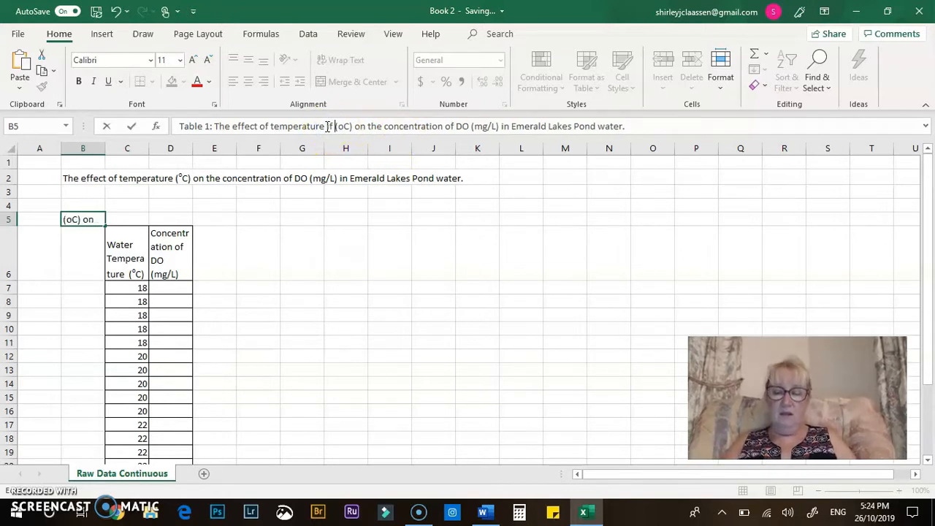
{"action": "type", "text": "pond wter"}
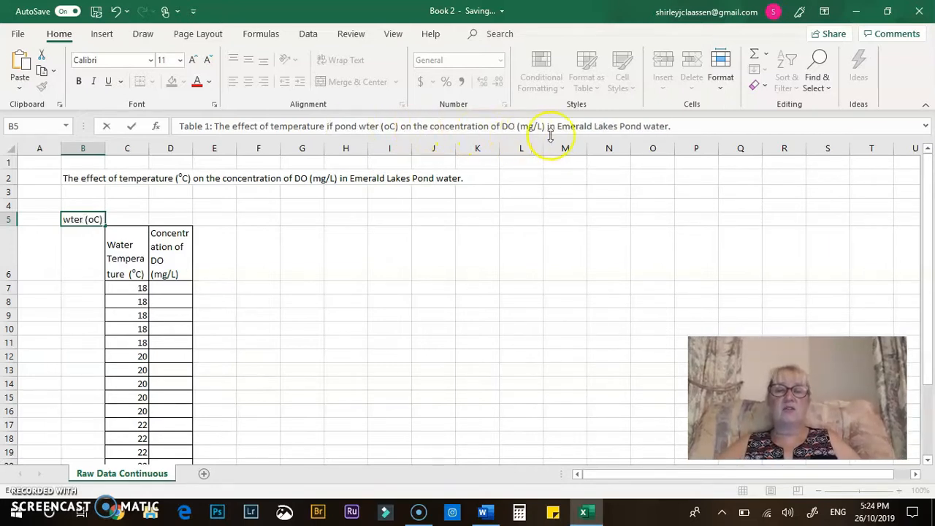
{"action": "left_click", "coordinate": [388, 236]}
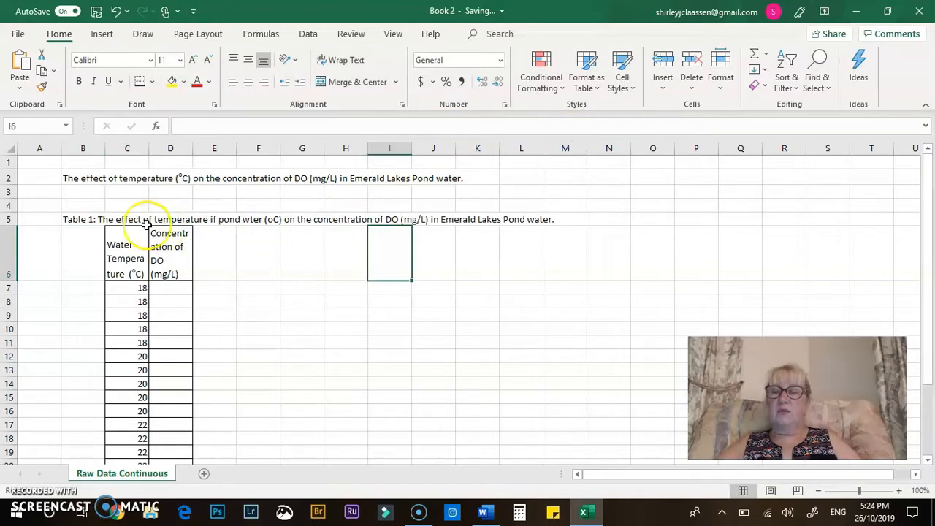
{"action": "left_click", "coordinate": [93, 217]}
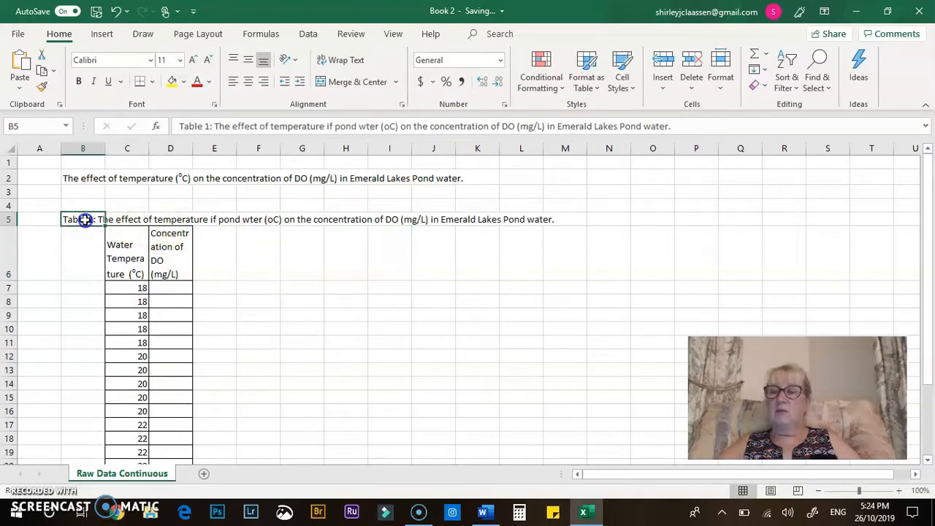
{"action": "left_click", "coordinate": [366, 128]}
{"action": "type", "text": "a"}
Open the font formatting settings for the "o" of "(oC)" in the B5 caption.
{"action": "left_click", "coordinate": [394, 128]}
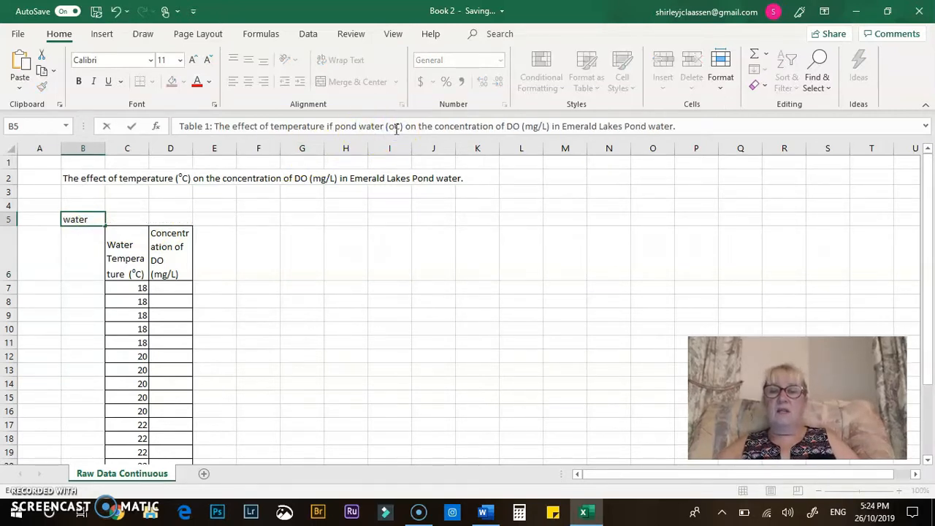
{"action": "left_click", "coordinate": [390, 128]}
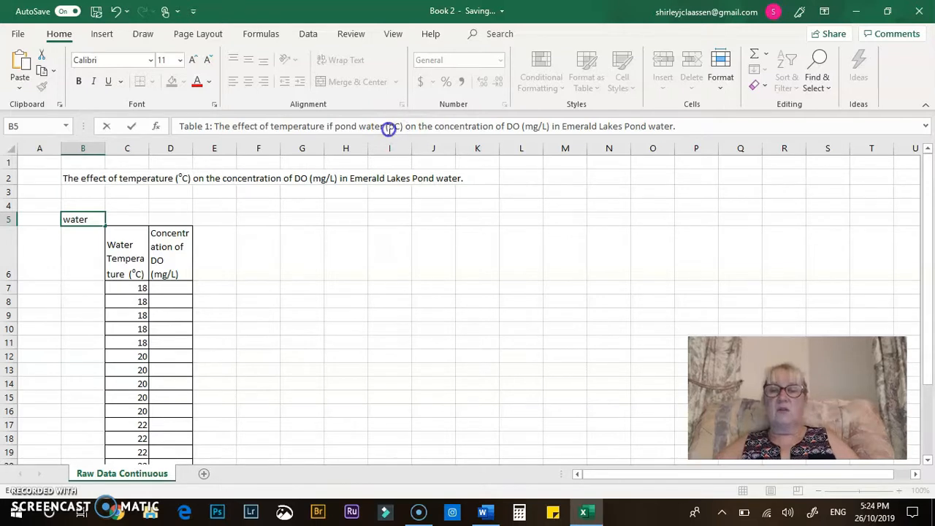
{"action": "left_click", "coordinate": [214, 106]}
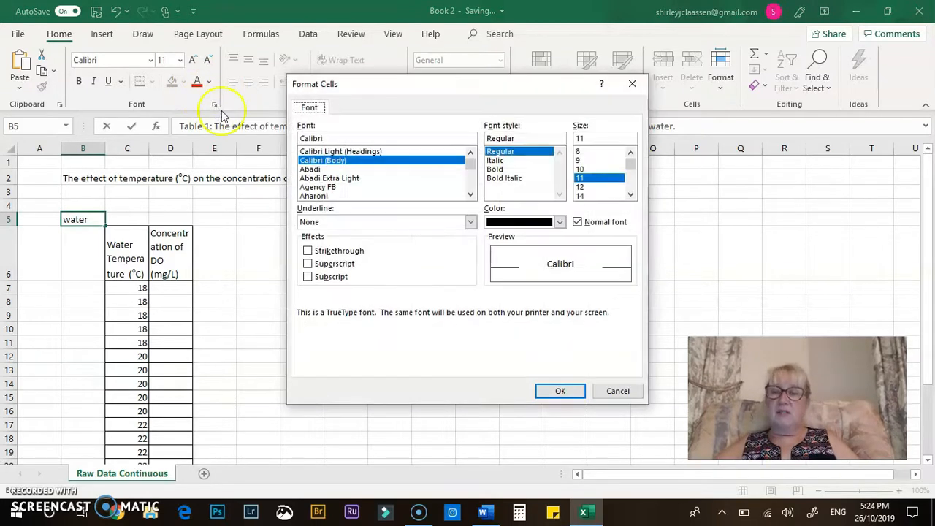